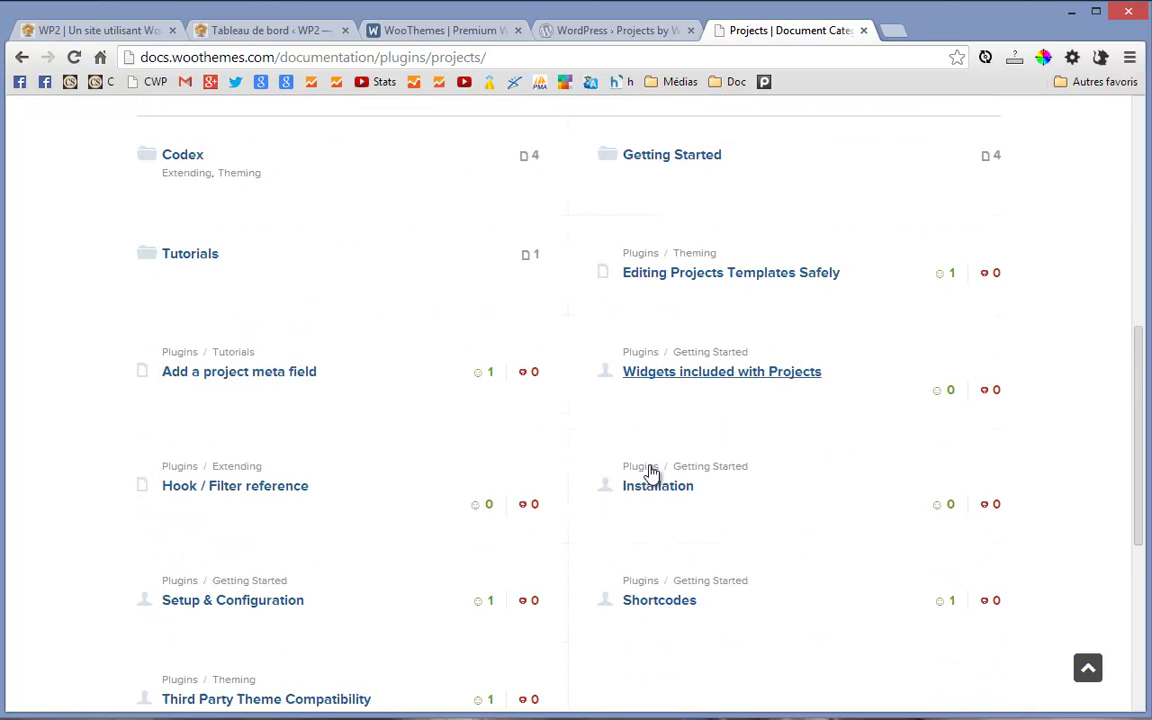
# Look through the list of documentation articles for the Projects plugin on the WooThemes site.
pyautogui.scroll(-3, 649, 472)
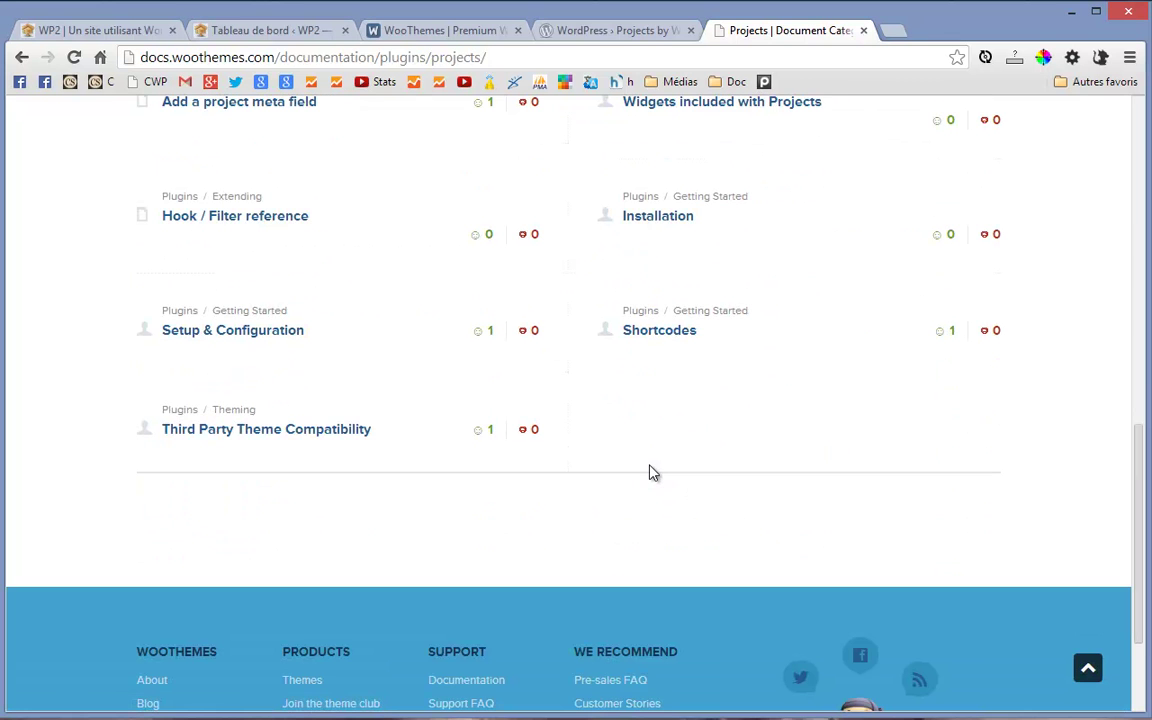
pyautogui.scroll(10, 649, 472)
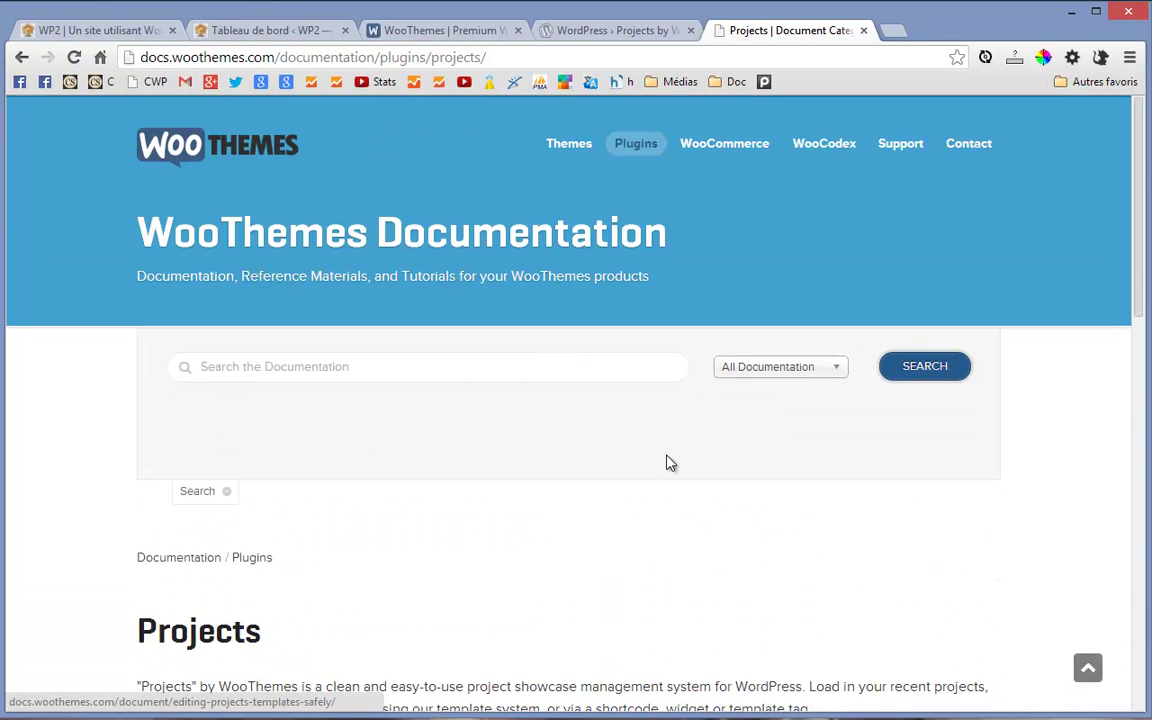
# Switch to the WP2 site and look through the projects shown on its Portfolio page.
pyautogui.click(62, 31)
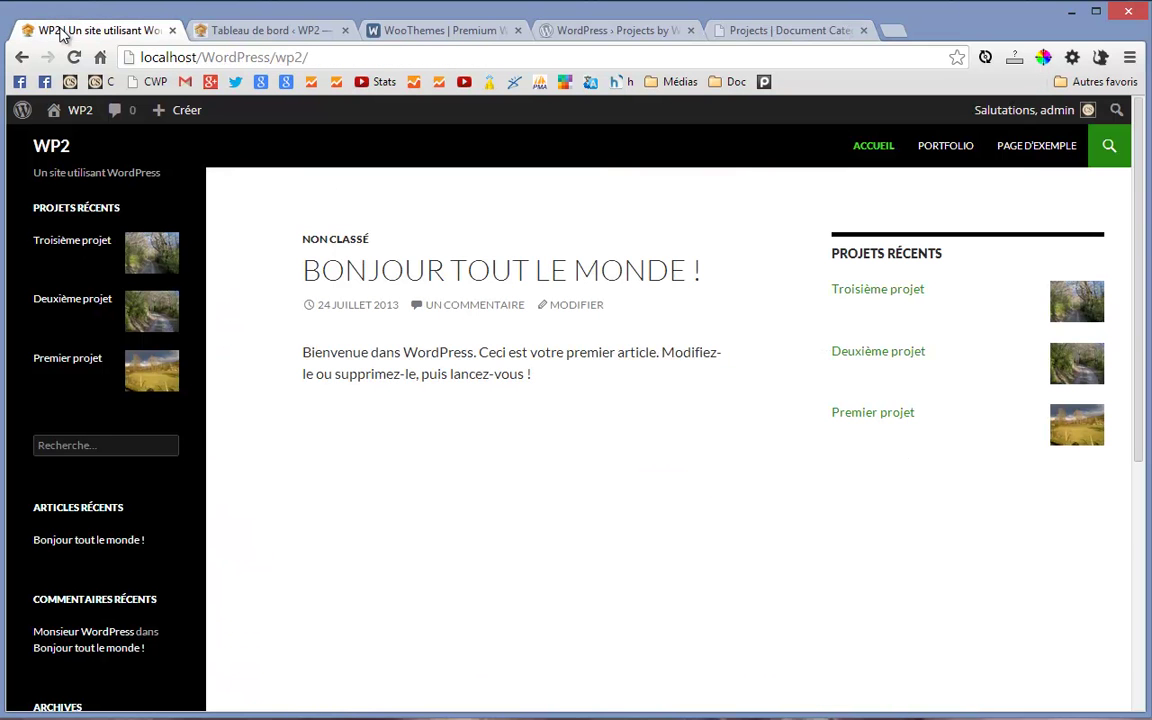
pyautogui.click(956, 155)
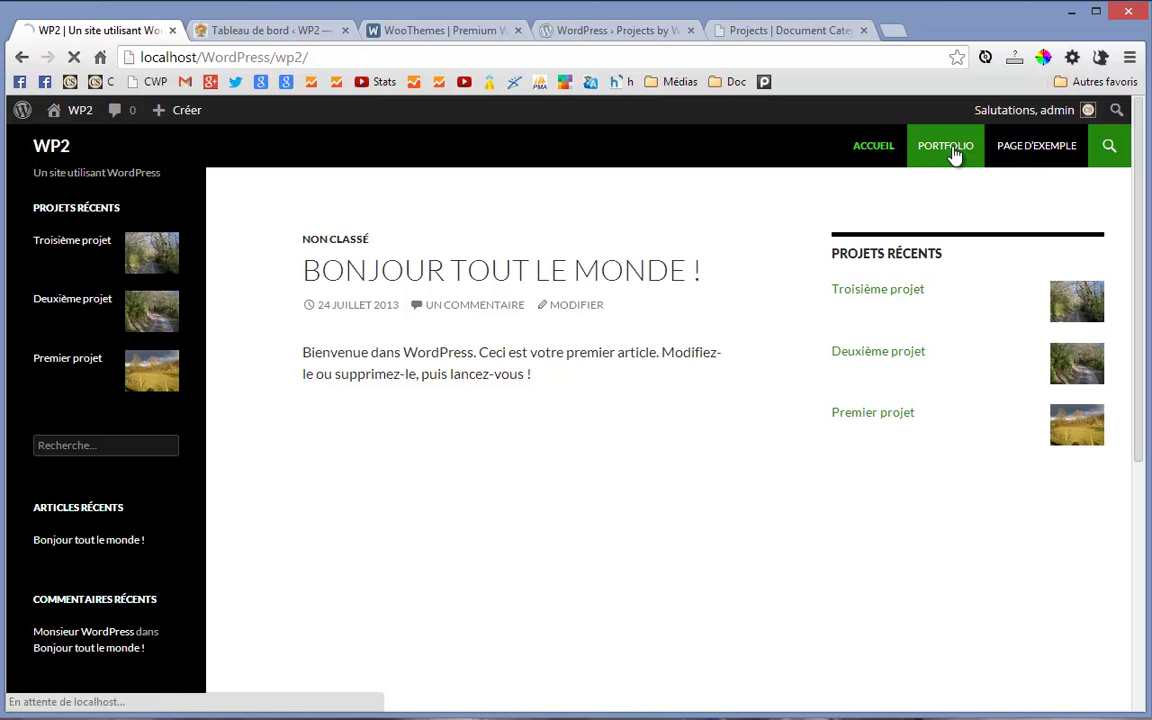
pyautogui.scroll(-3, 800, 570)
pyautogui.scroll(-3, 797, 578)
pyautogui.scroll(-2, 440, 655)
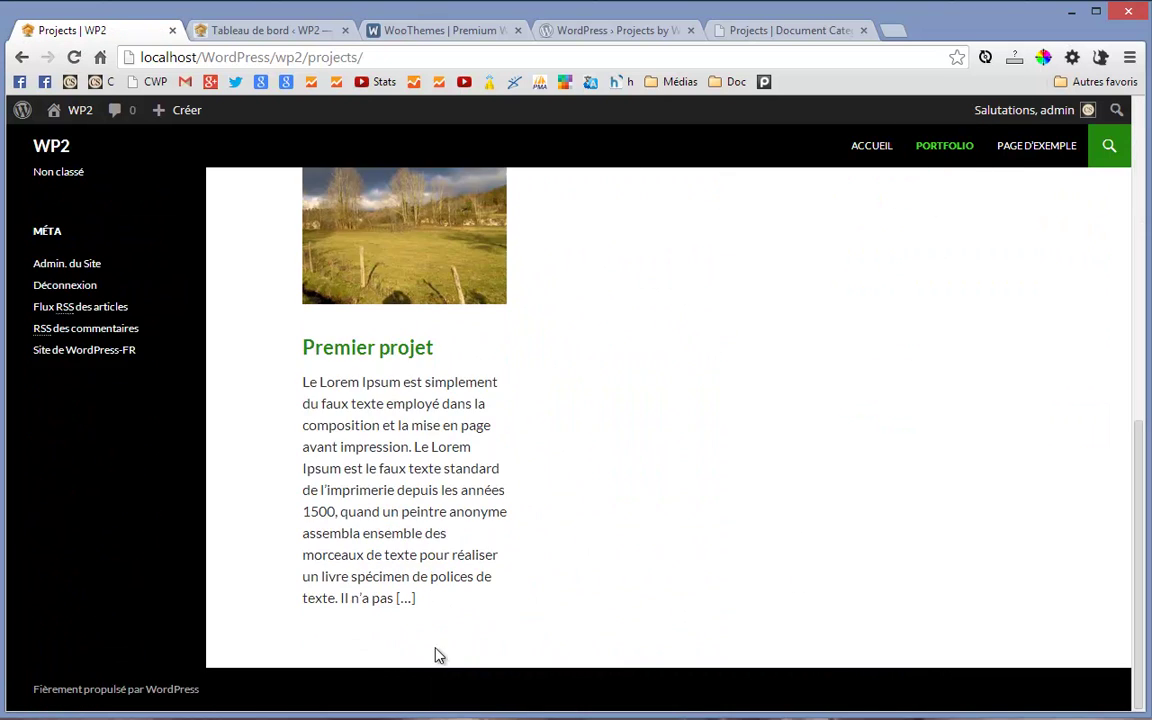
pyautogui.scroll(8, 440, 645)
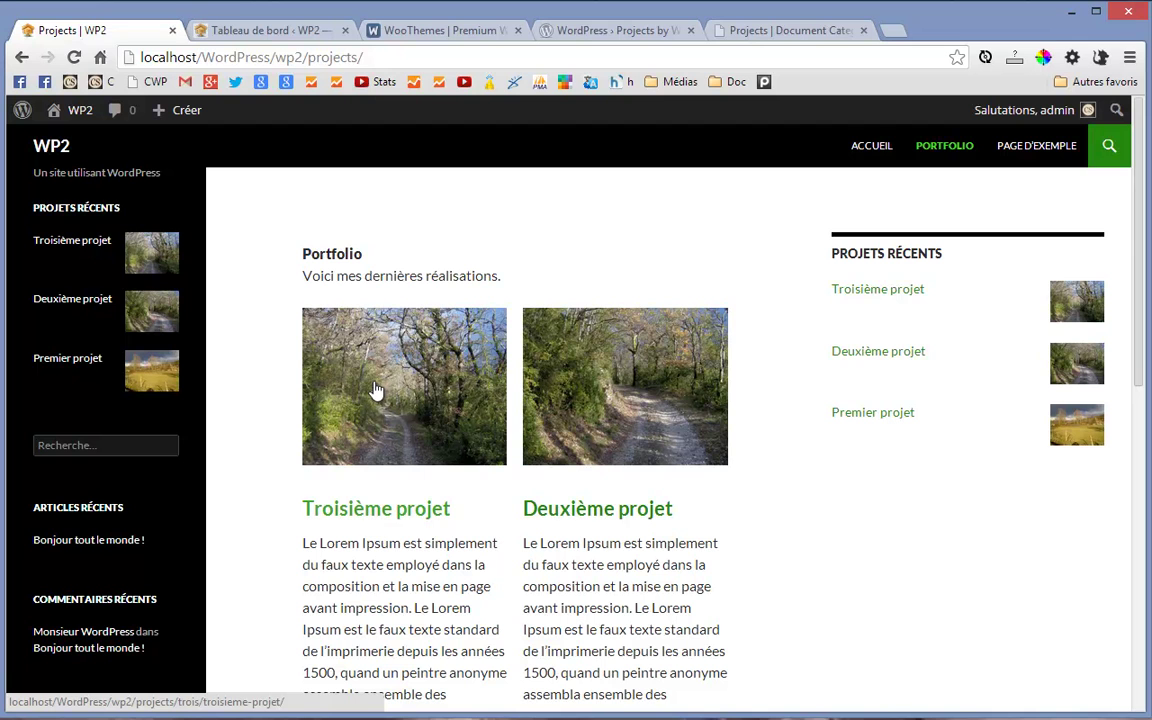
# Open Troisième projet from the portfolio and examine its image, description, category, client and link.
pyautogui.click(366, 509)
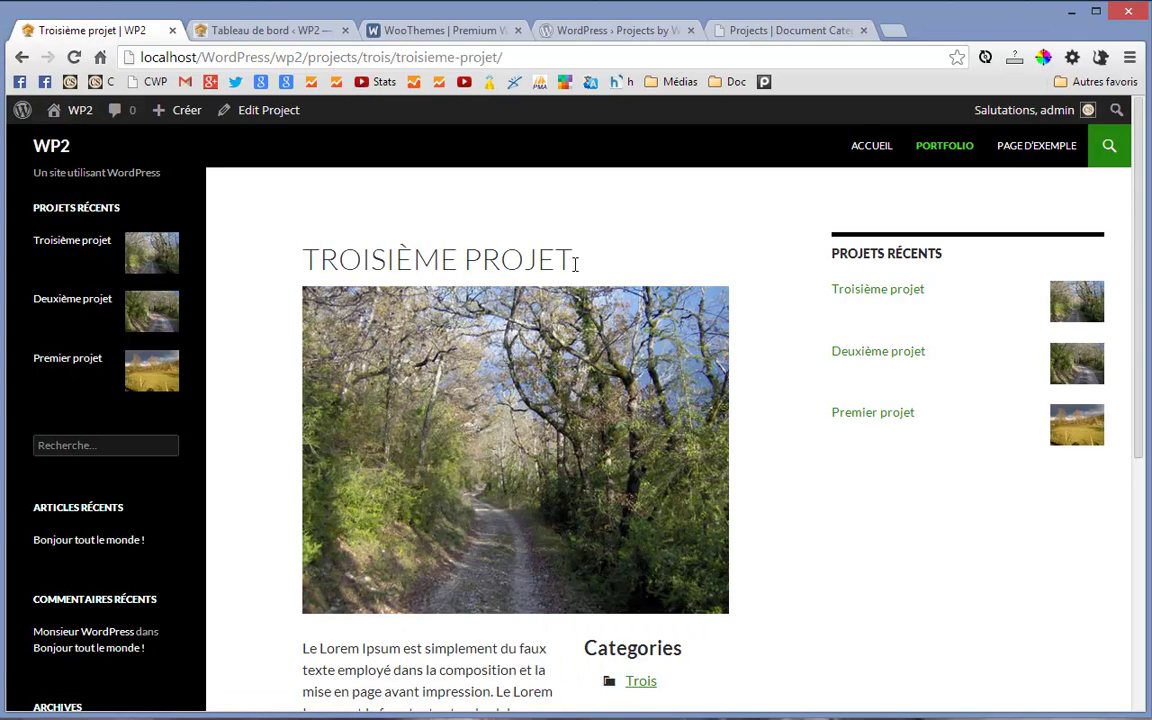
pyautogui.scroll(-3, 437, 467)
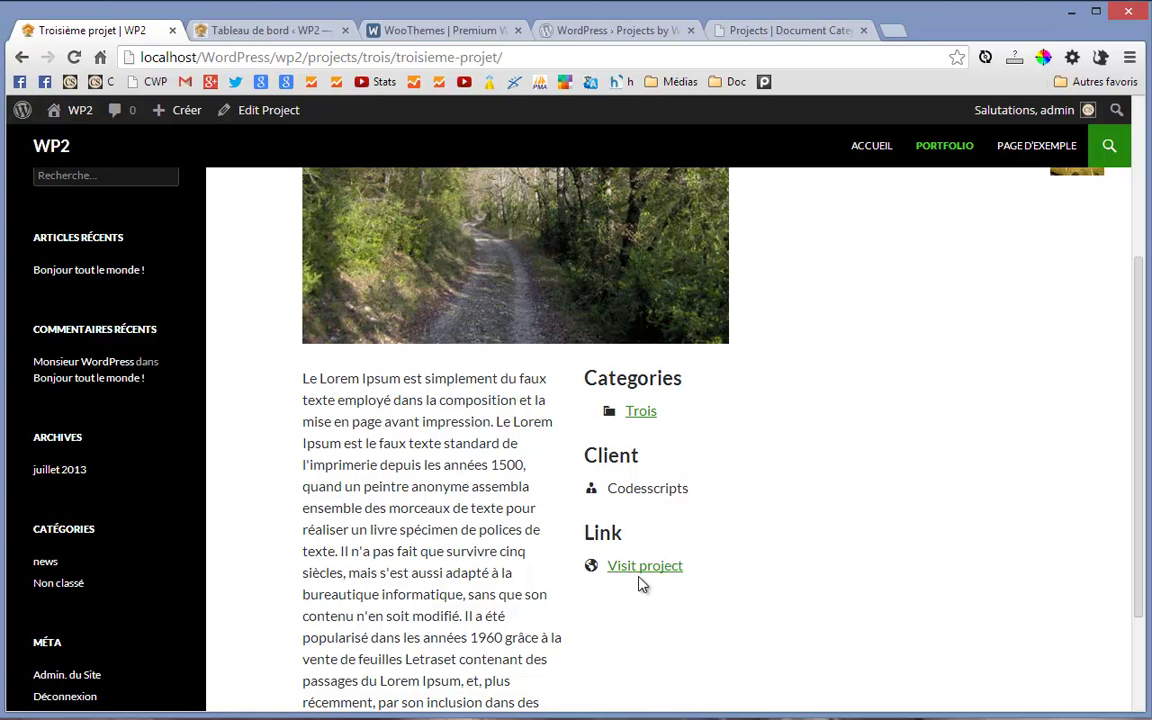
pyautogui.scroll(2, 522, 630)
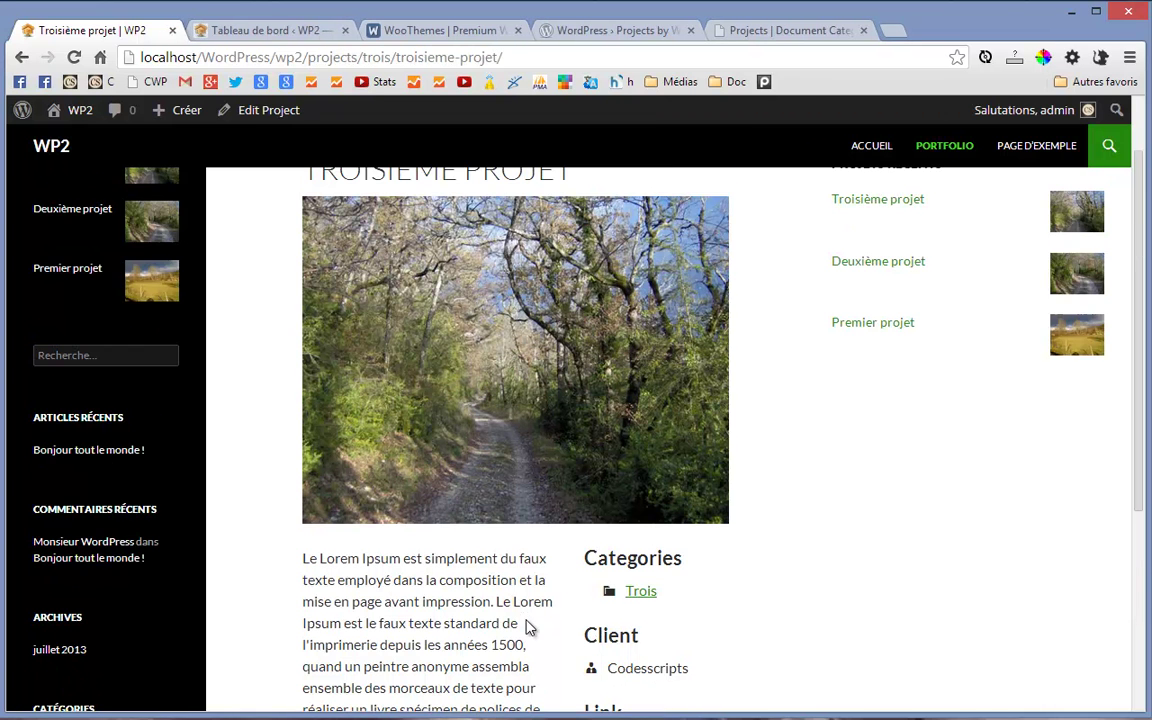
pyautogui.scroll(1, 529, 627)
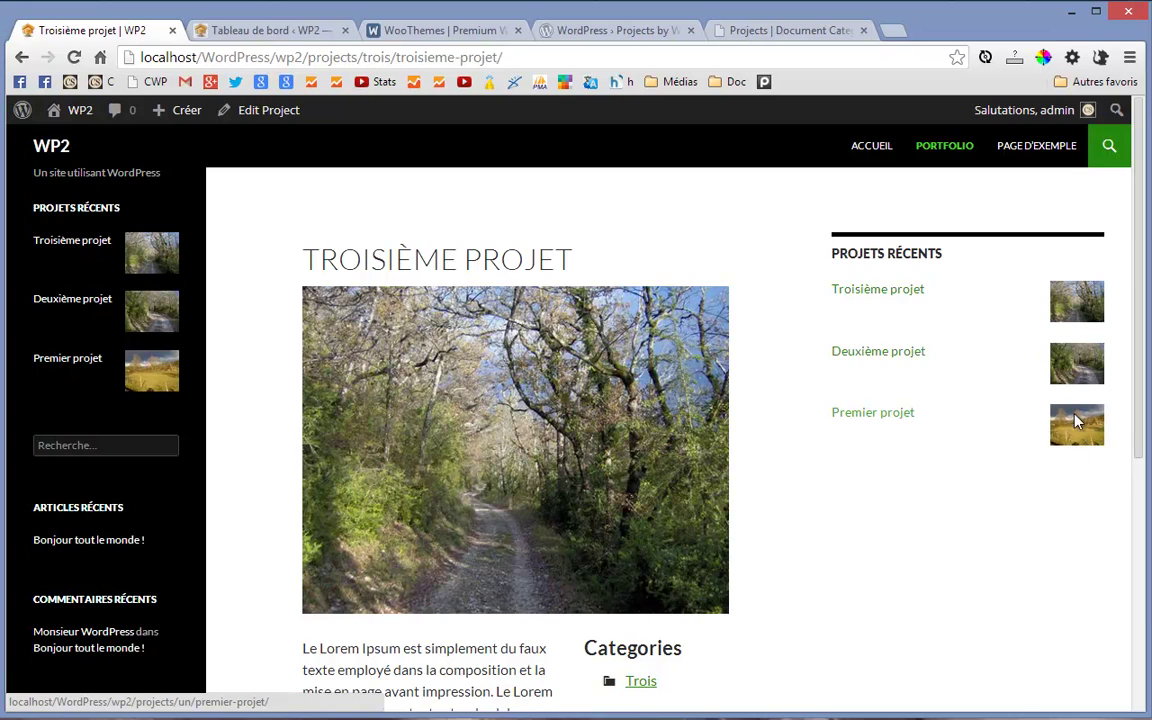
# Open the Portfolio page for editing in the WordPress dashboard and examine its introductory text.
pyautogui.click(265, 28)
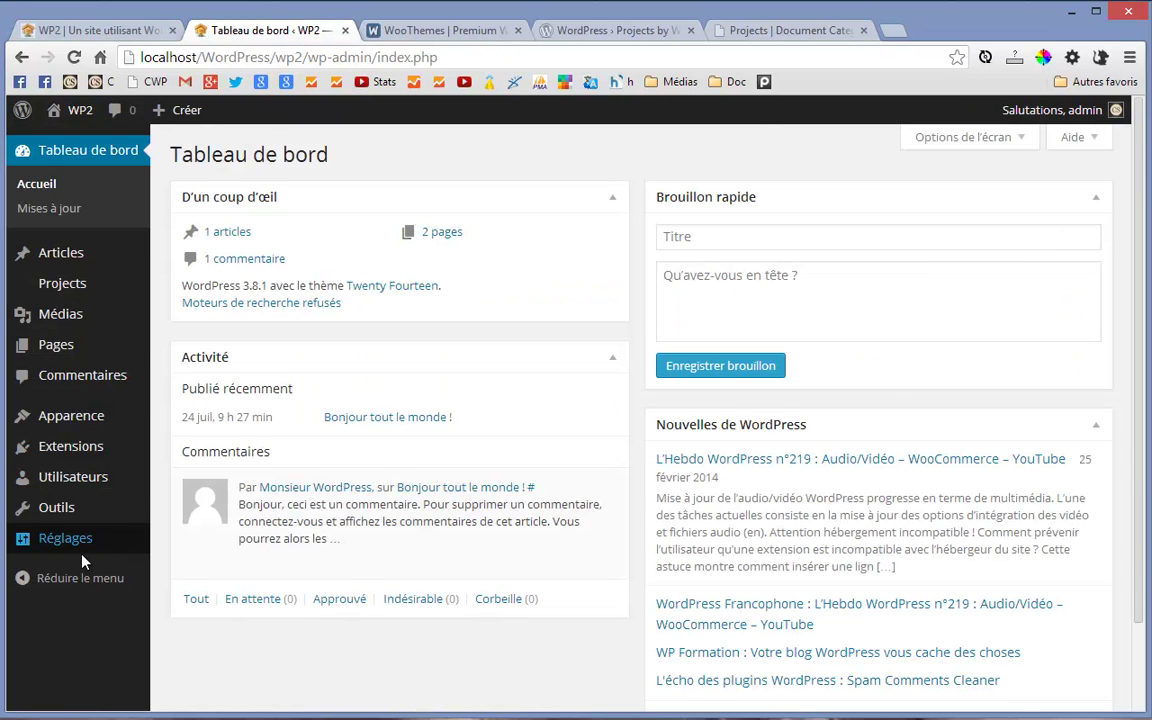
pyautogui.moveTo(42, 447)
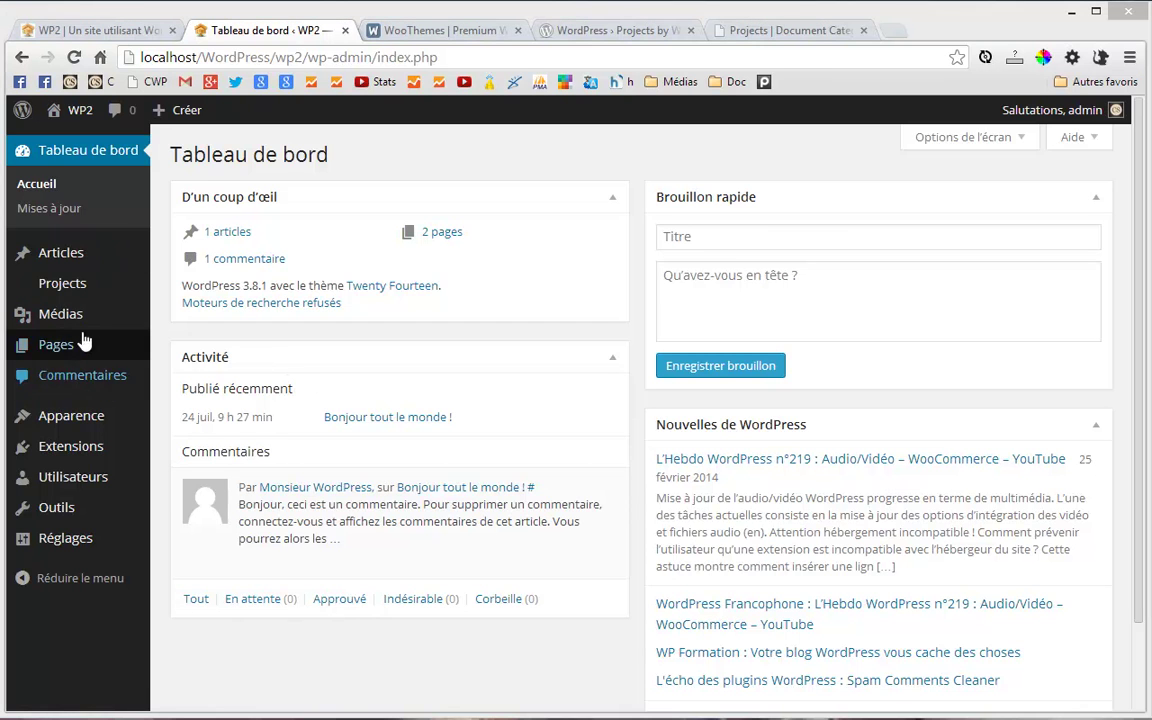
pyautogui.moveTo(56, 350)
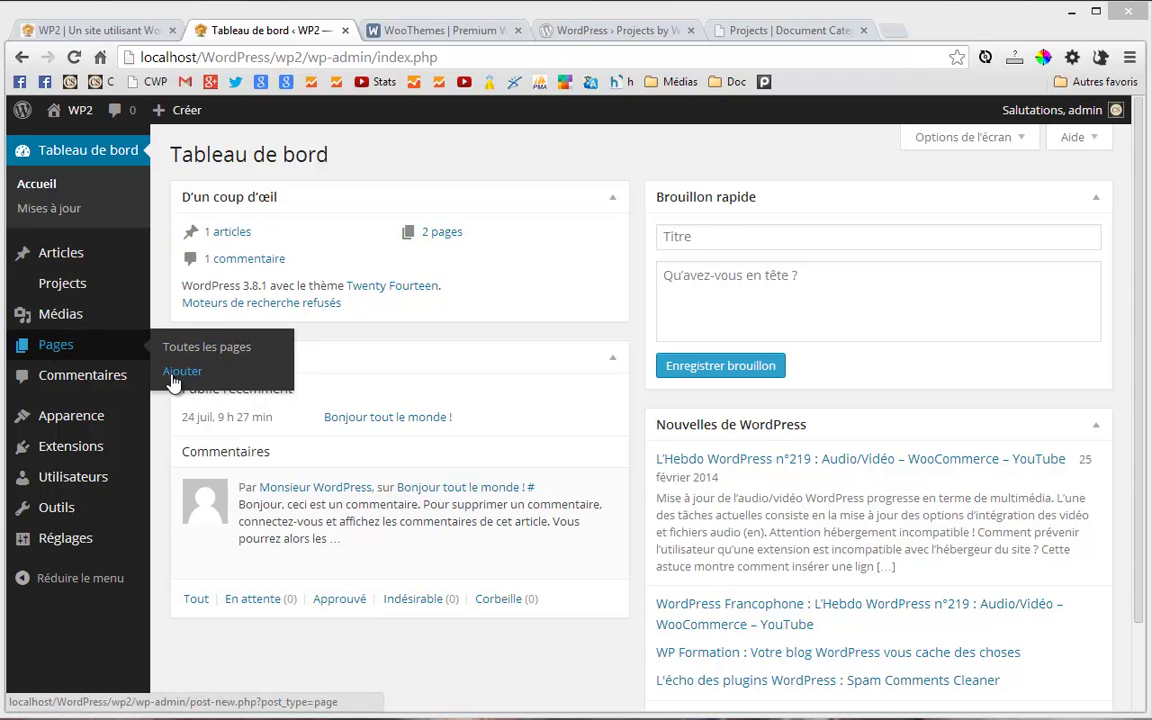
pyautogui.click(188, 344)
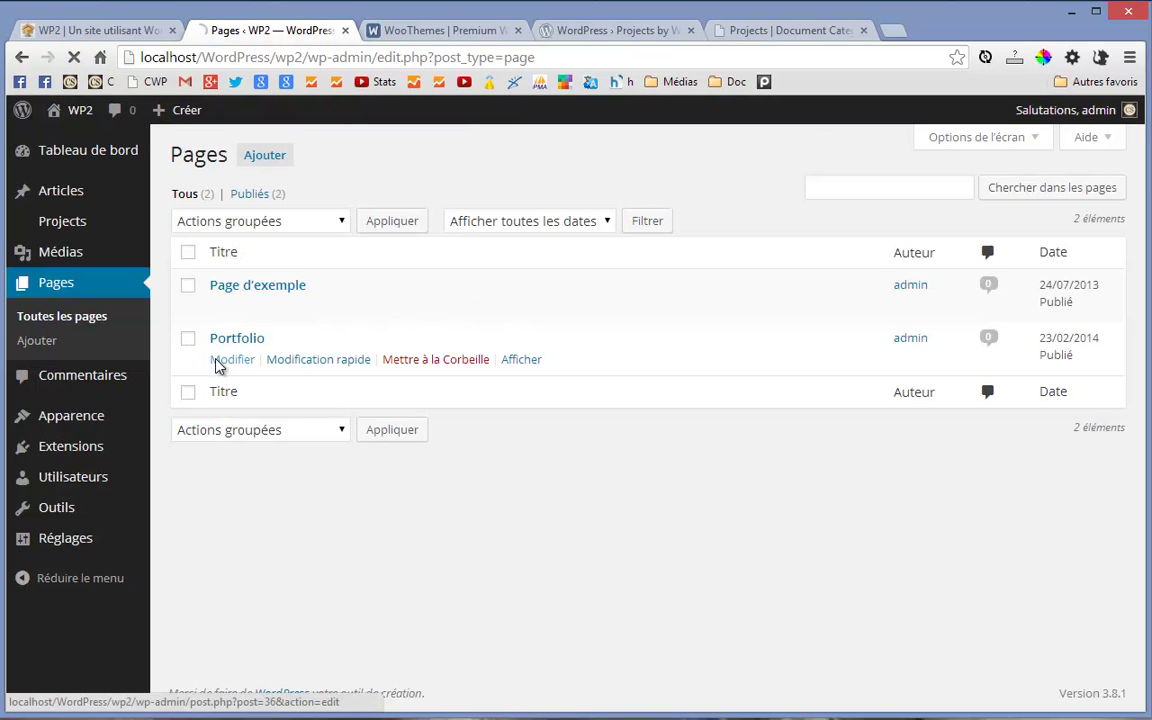
pyautogui.click(218, 362)
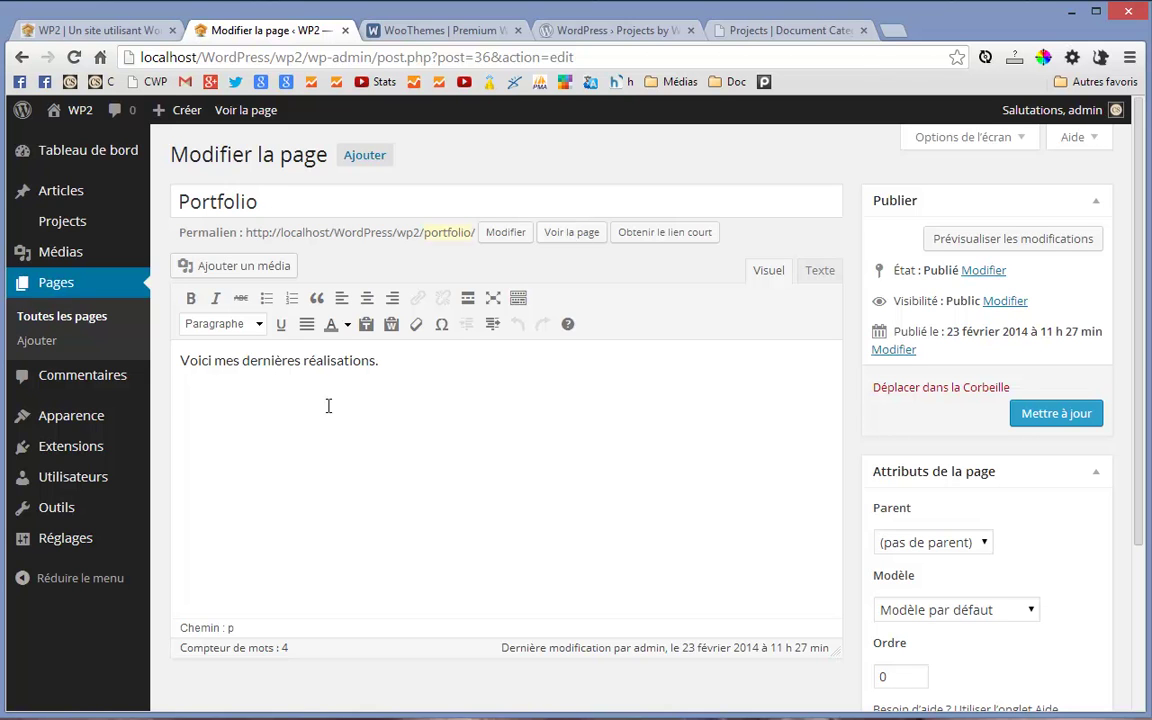
pyautogui.moveTo(413, 363); pyautogui.dragTo(170, 370)
pyautogui.click(457, 384)
# Open the Projects plugin's settings and check which pages are available as the Projects Page.
pyautogui.moveTo(70, 418)
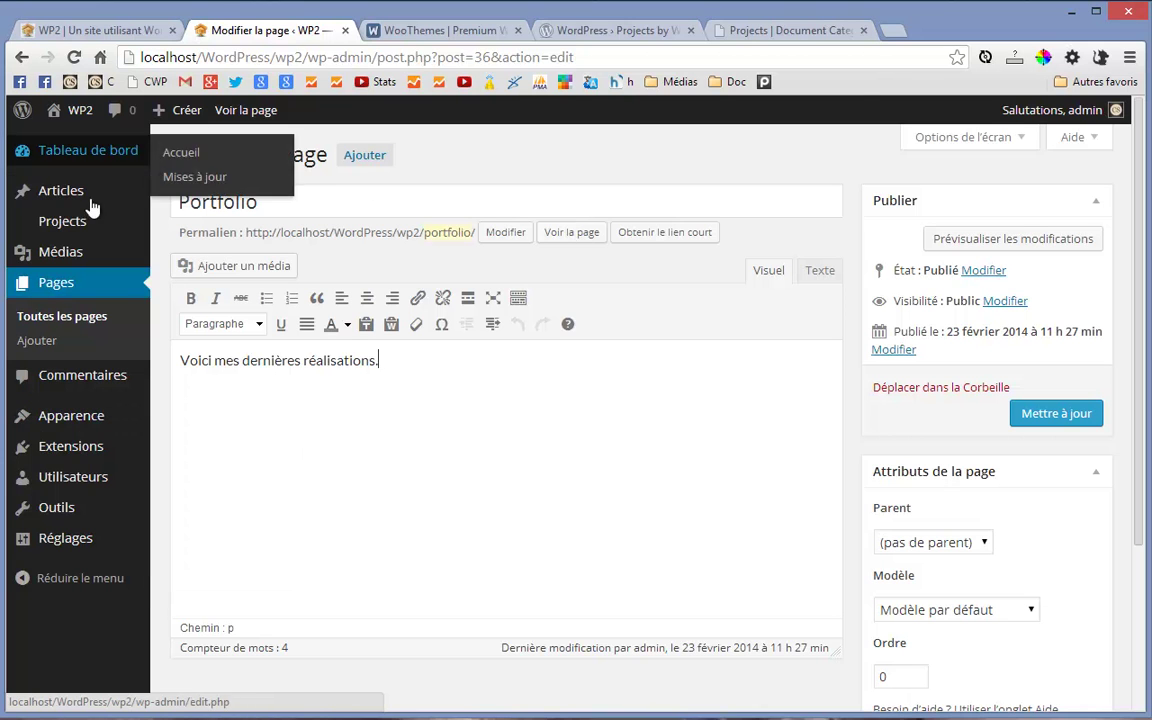
pyautogui.moveTo(62, 225)
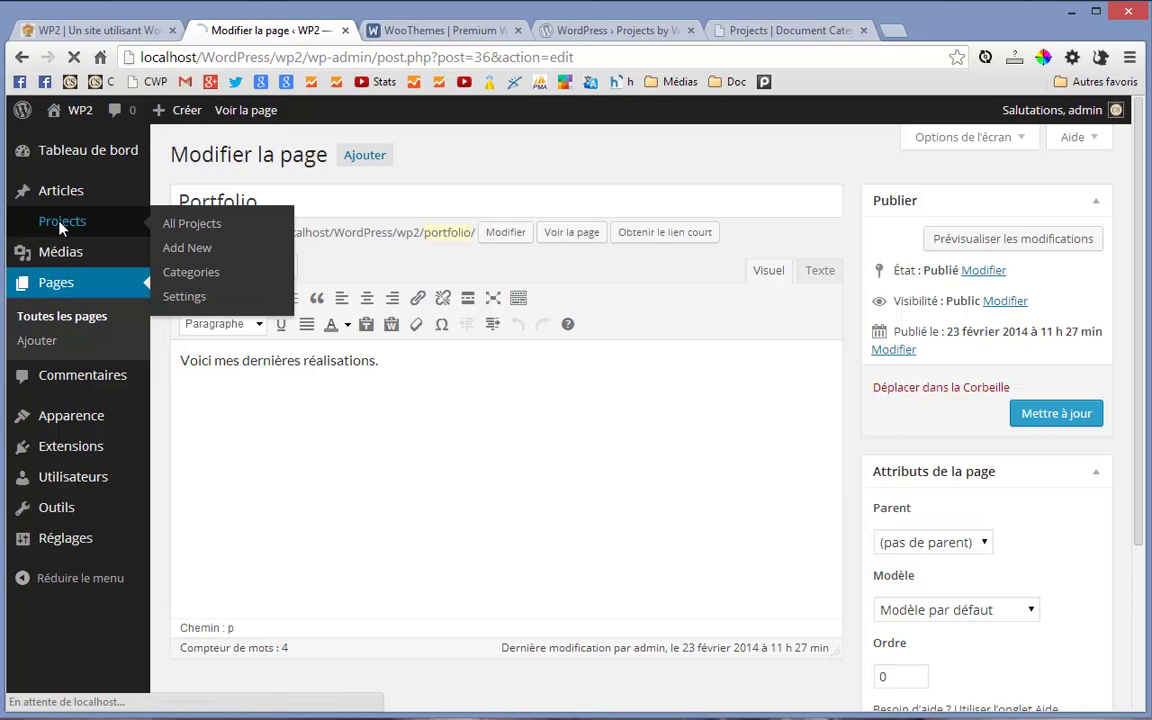
pyautogui.click(61, 225)
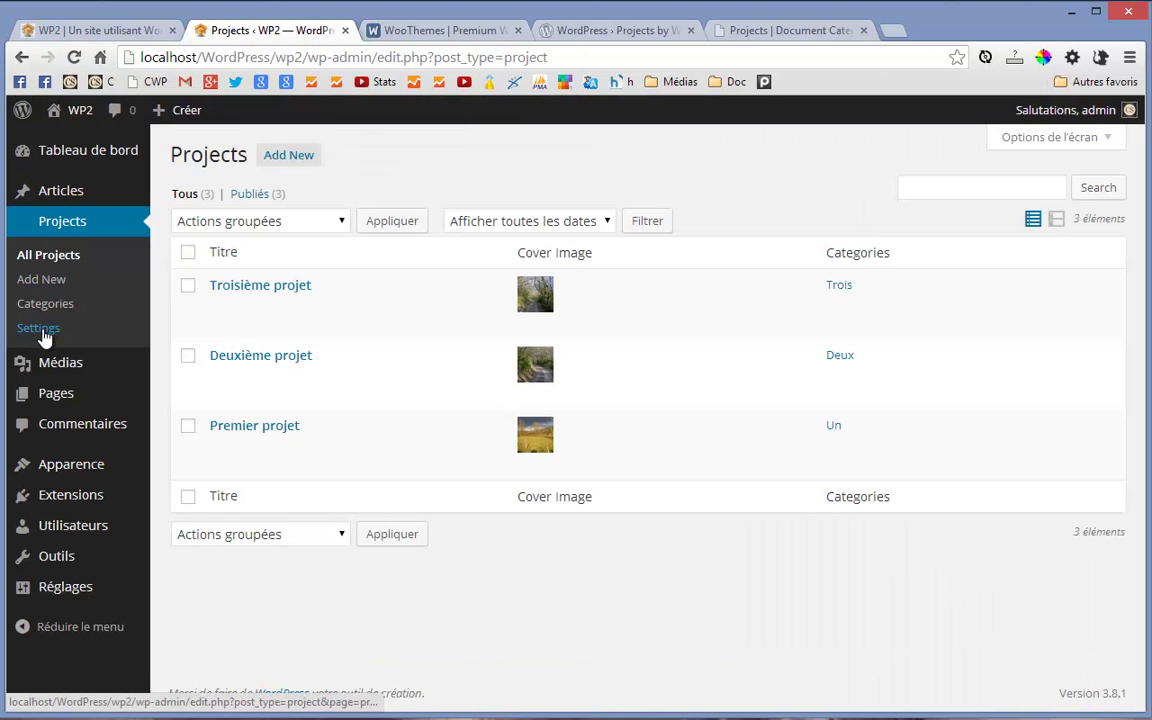
pyautogui.click(40, 330)
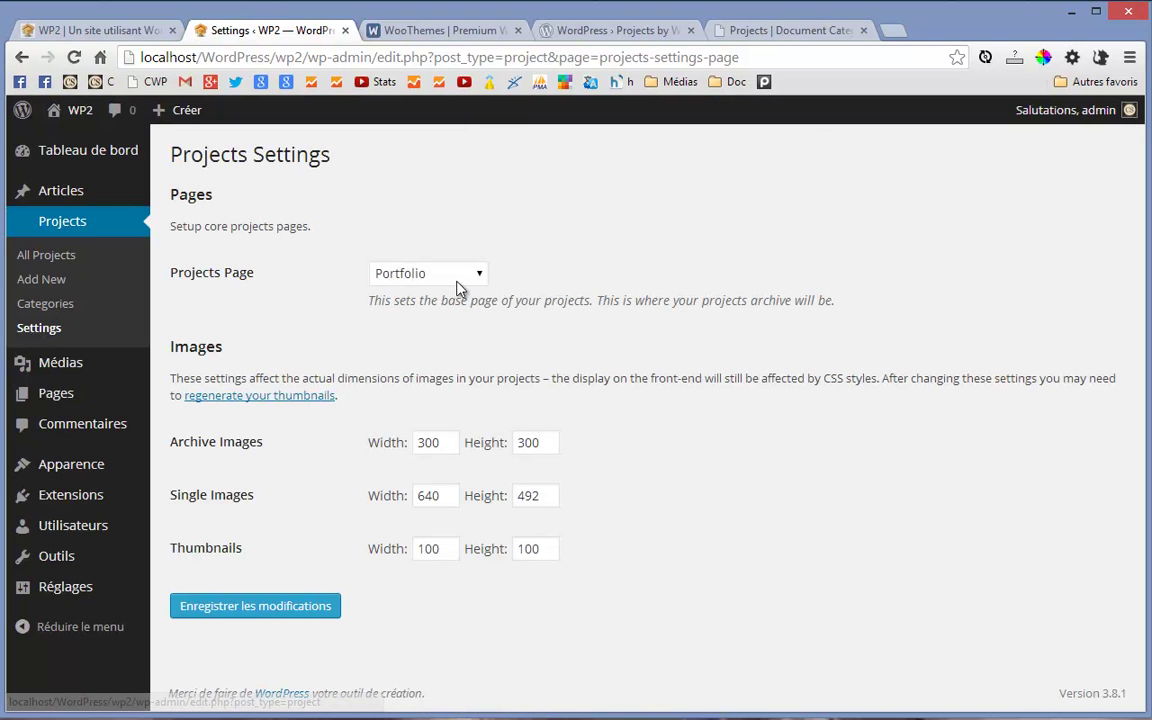
pyautogui.click(478, 274)
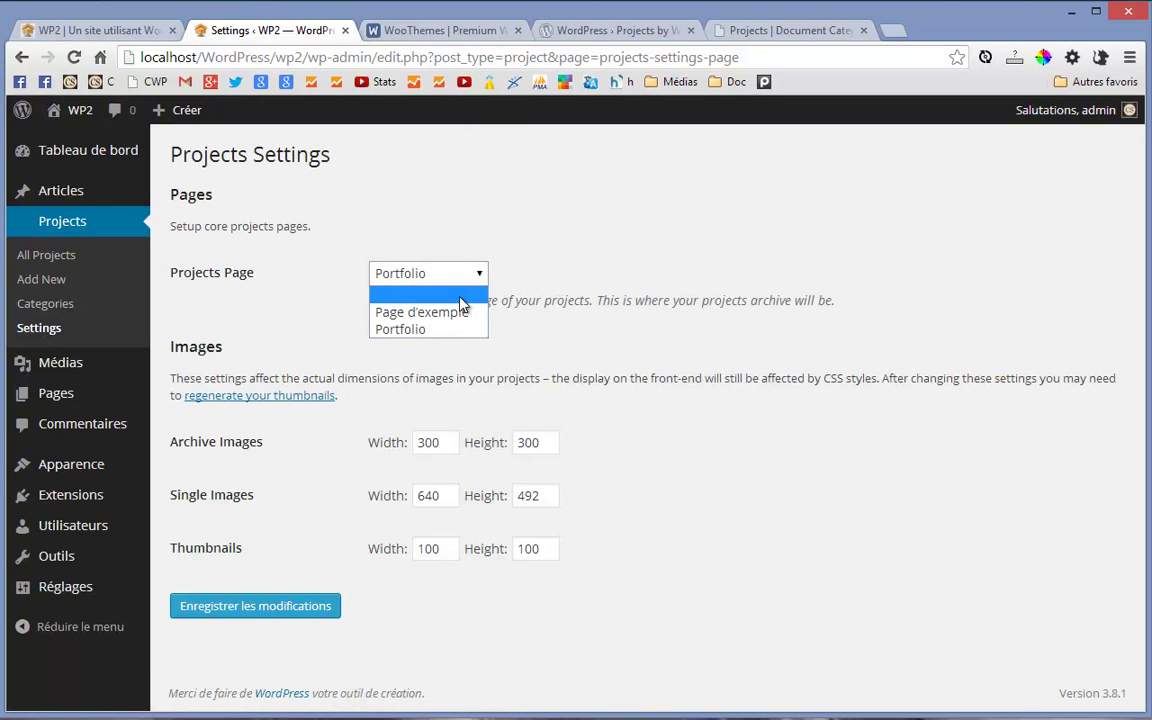
pyautogui.click(527, 256)
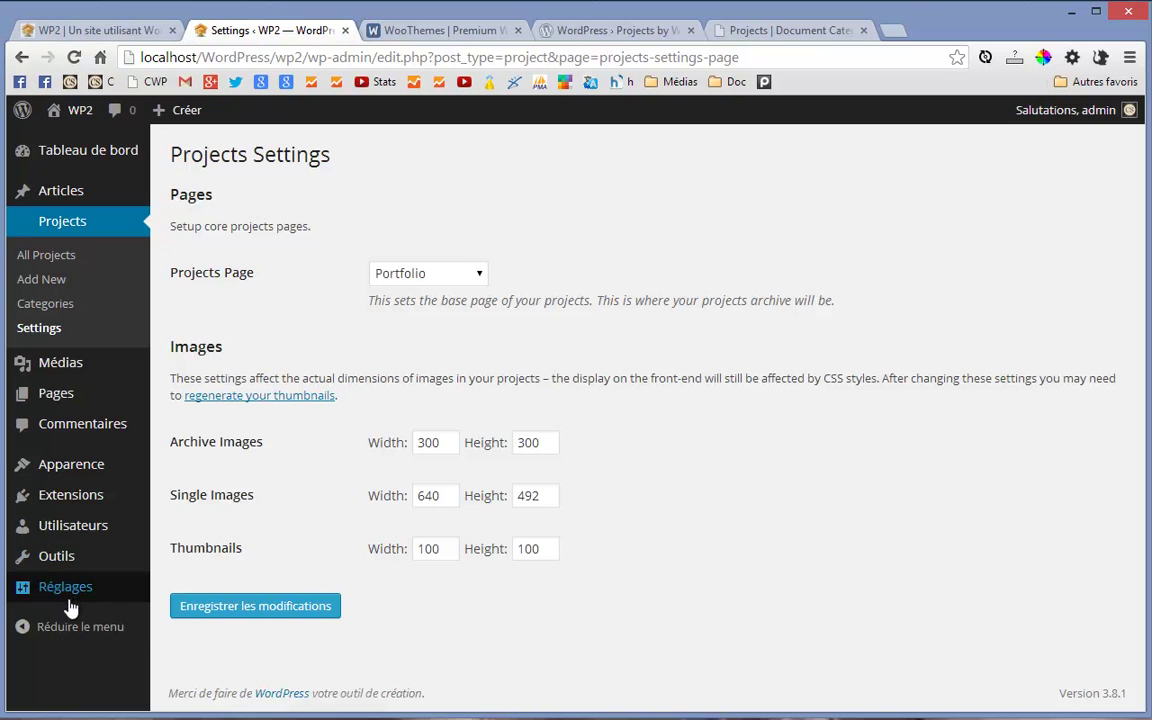
# Set the site's permalinks to the custom structure %postname%/, save the changes and review the permalink options.
pyautogui.moveTo(70, 594)
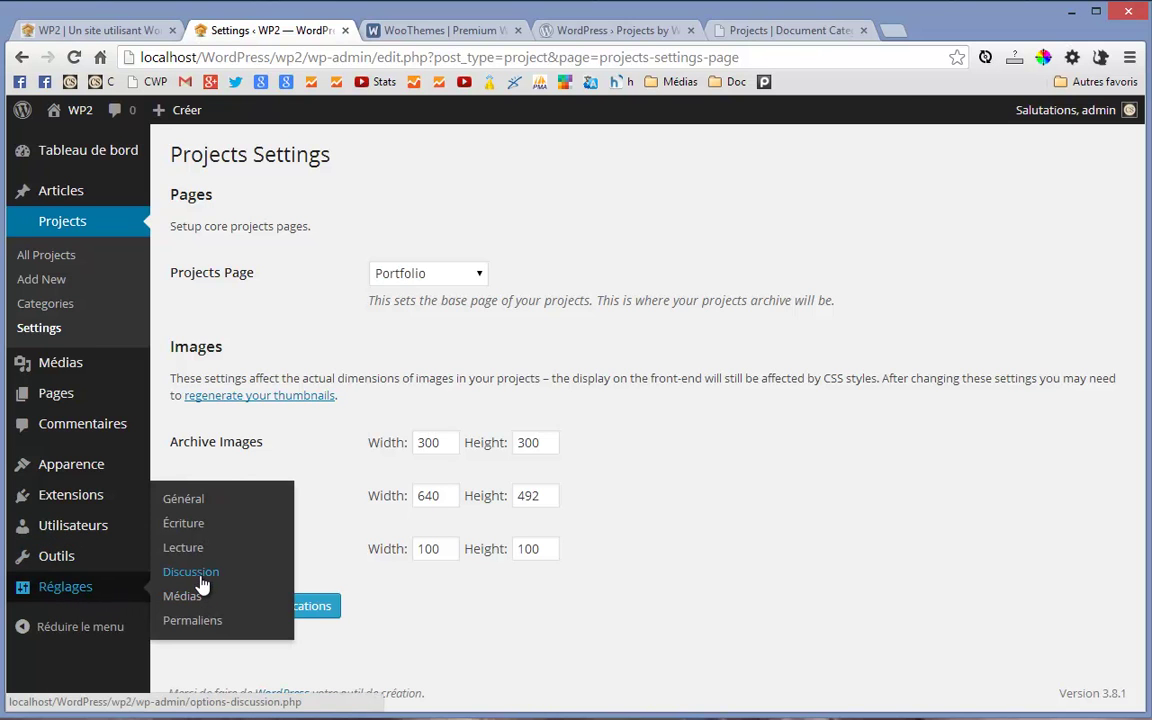
pyautogui.click(187, 621)
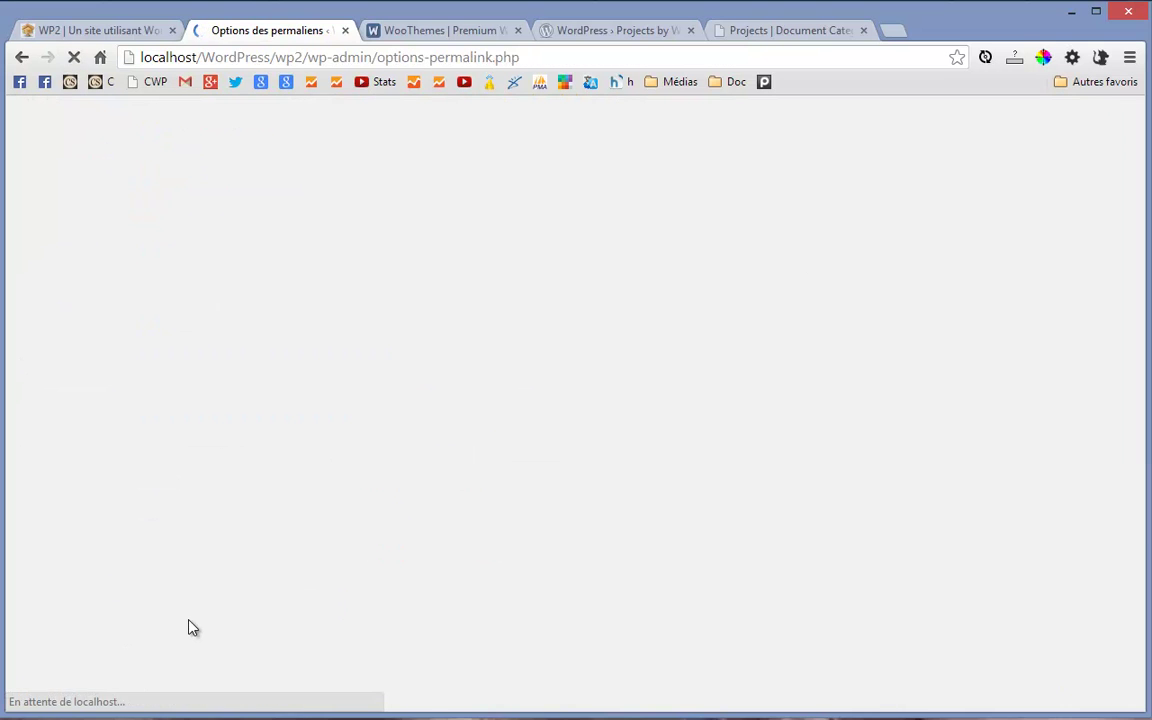
pyautogui.click(179, 575)
pyautogui.click(586, 576)
pyautogui.press('BackSpace')
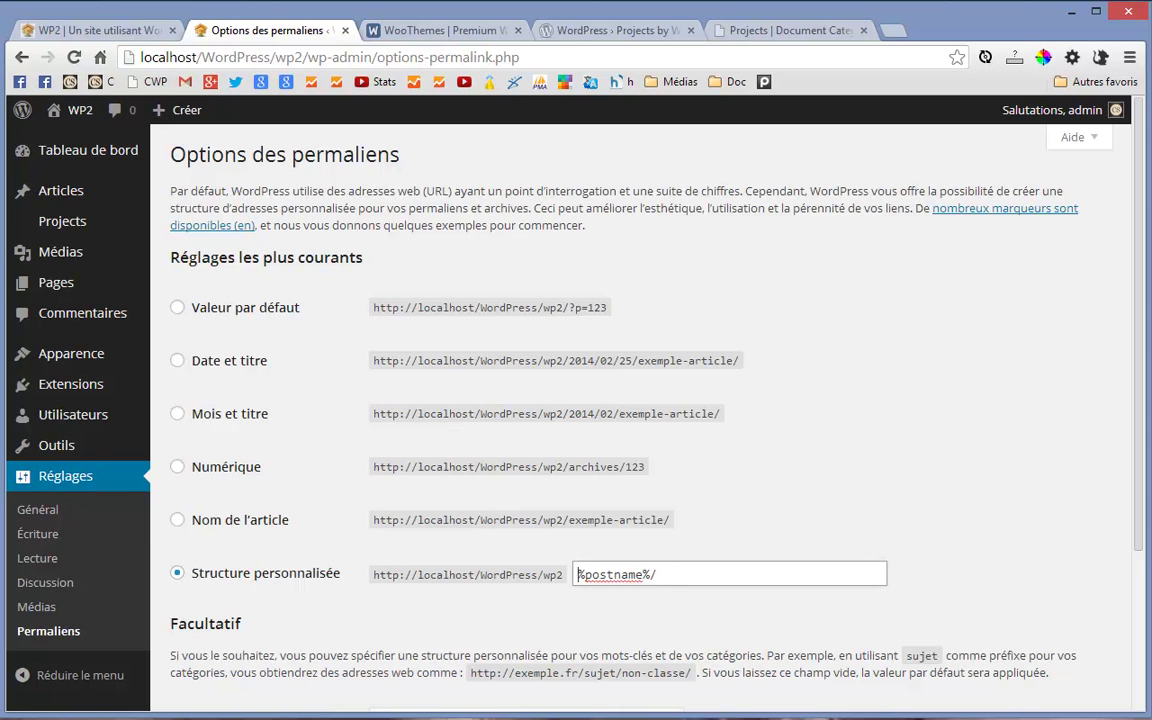
pyautogui.scroll(-3, 506, 581)
pyautogui.click(231, 619)
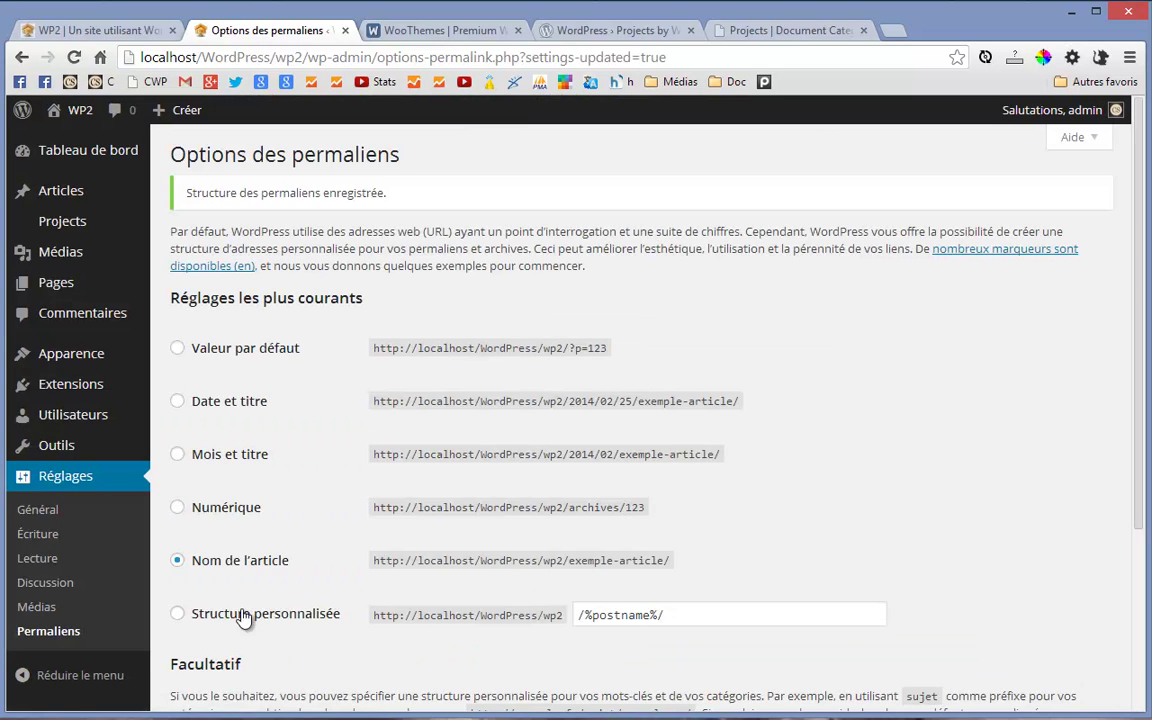
pyautogui.scroll(-3, 784, 532)
pyautogui.scroll(3, 784, 532)
pyautogui.scroll(-3, 311, 553)
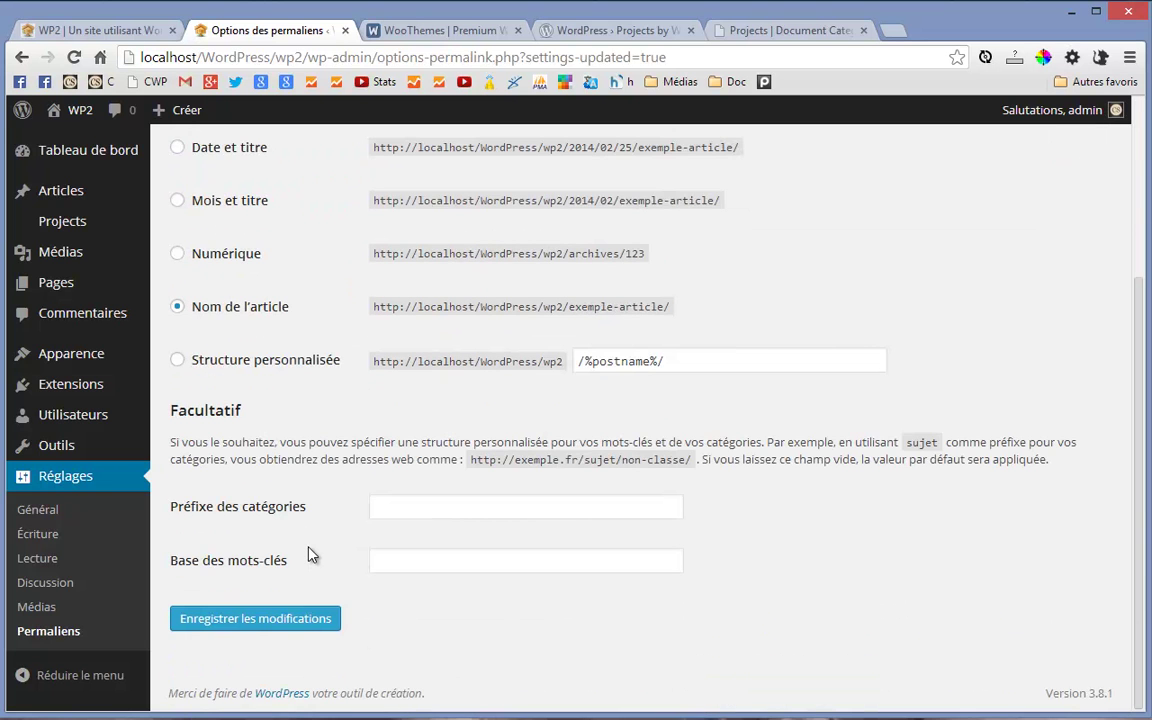
pyautogui.scroll(3, 311, 553)
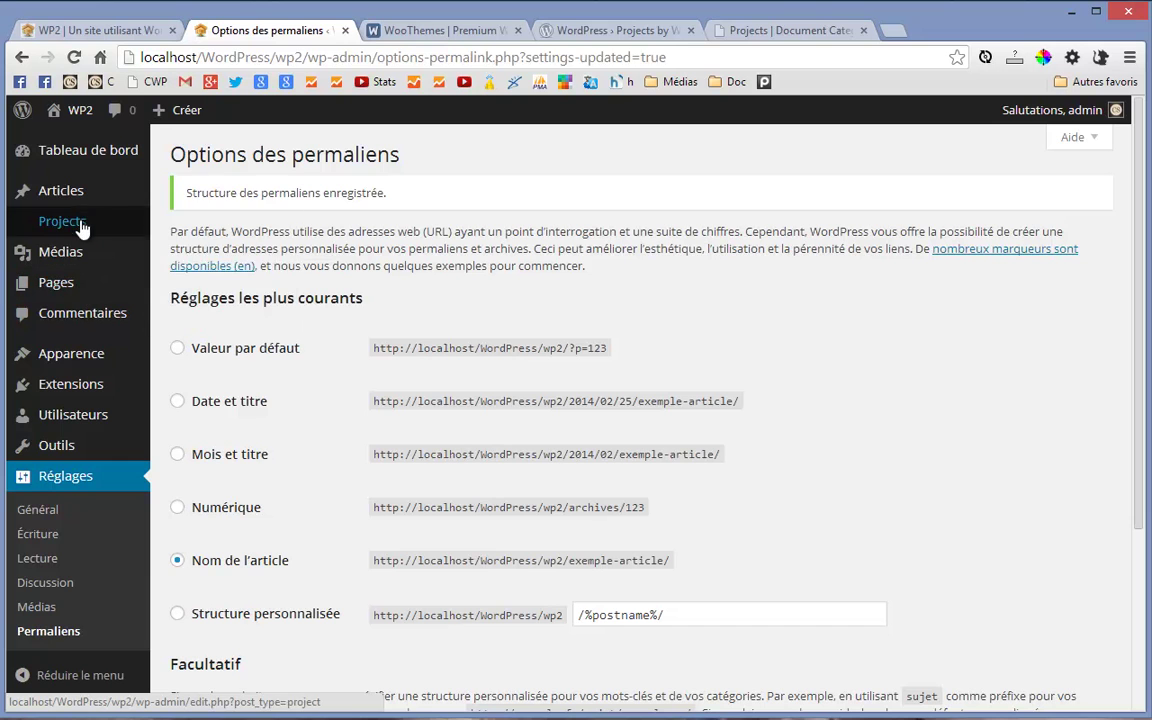
# Open the list of project categories to check the existing ones.
pyautogui.moveTo(83, 229)
pyautogui.click(170, 280)
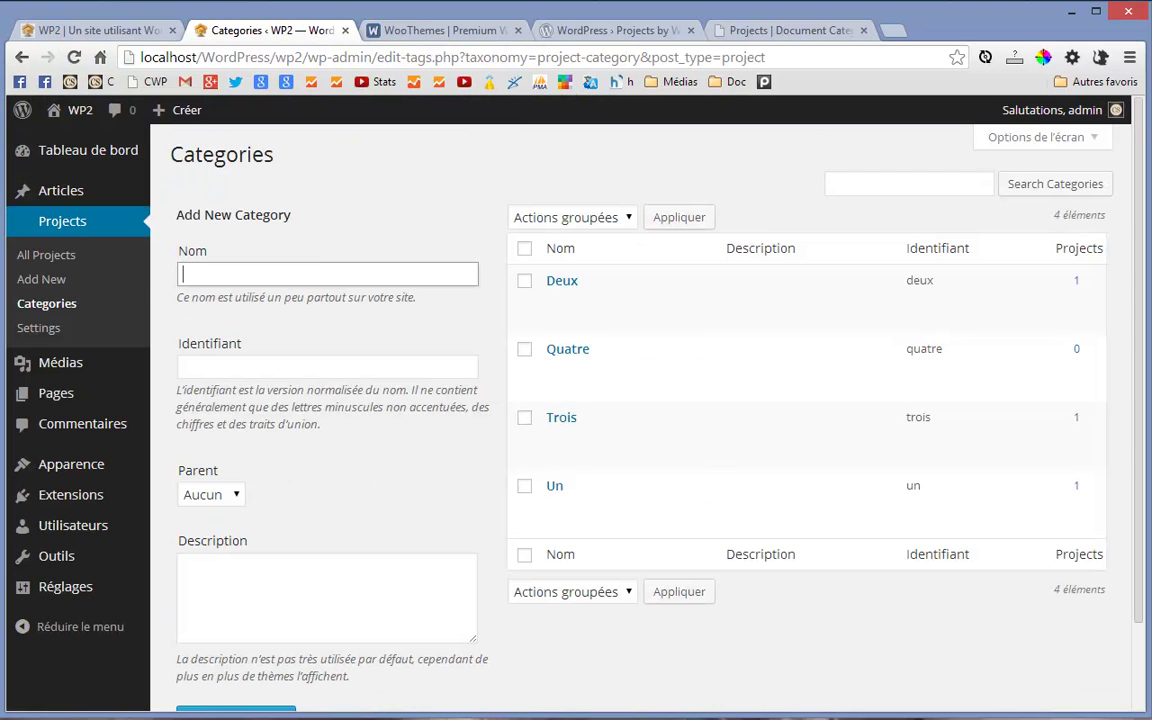
# Start a new project titled "Quatrième projet" and paste the Lorem Ipsum text as its description.
pyautogui.click(52, 285)
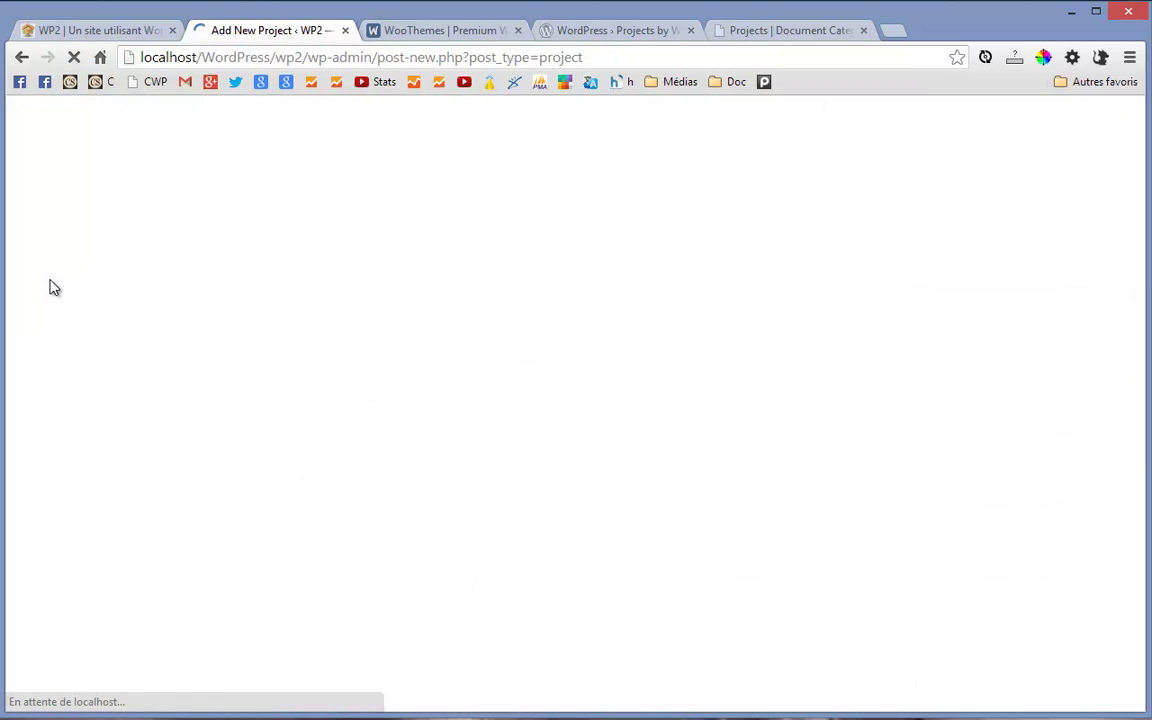
pyautogui.write('Quatrième projet')
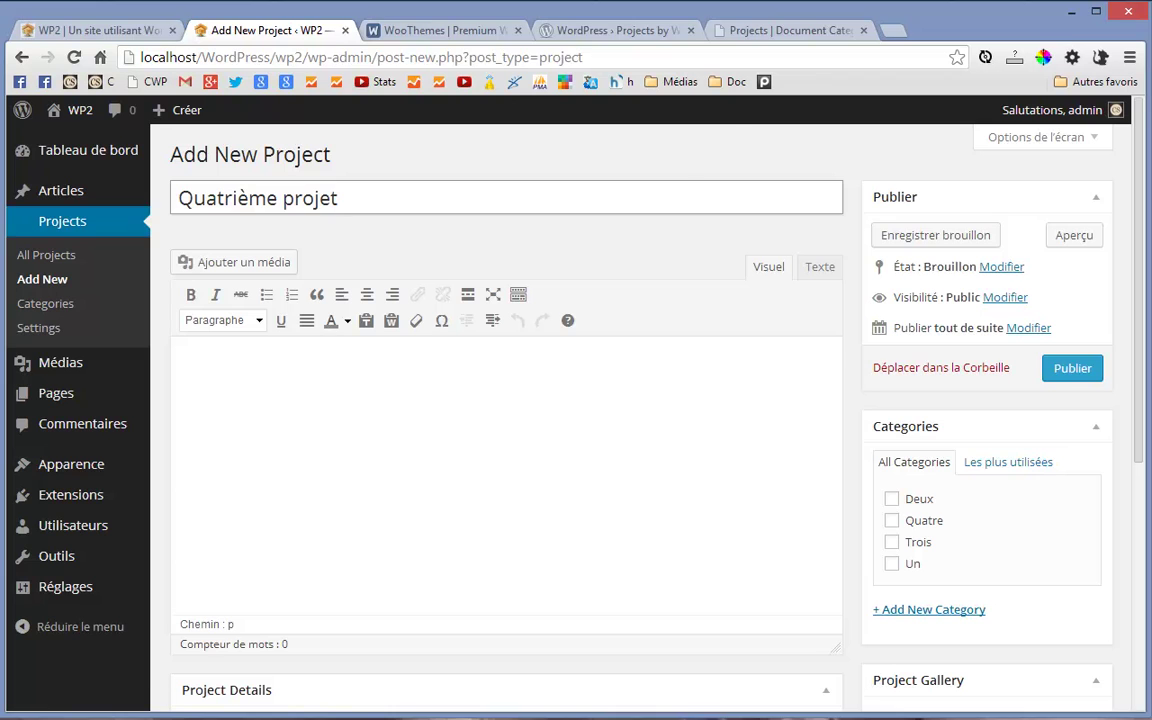
pyautogui.press('Tab')
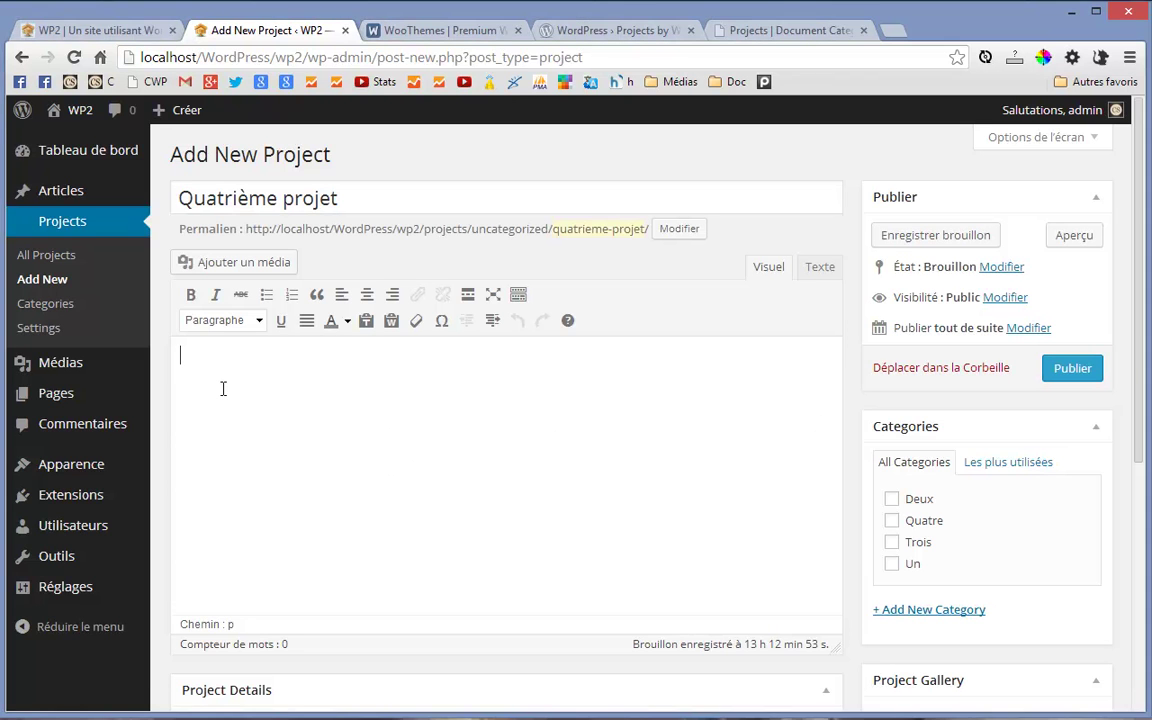
pyautogui.hotkey('ctrl', 'v')
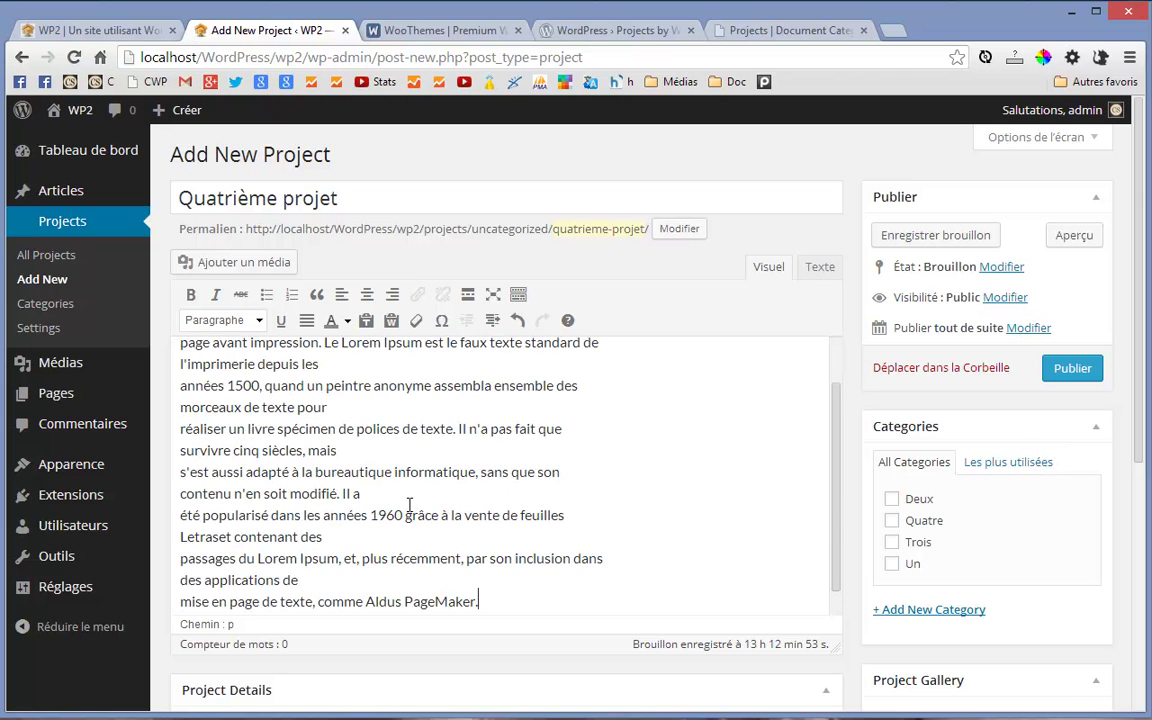
pyautogui.scroll(2, 410, 500)
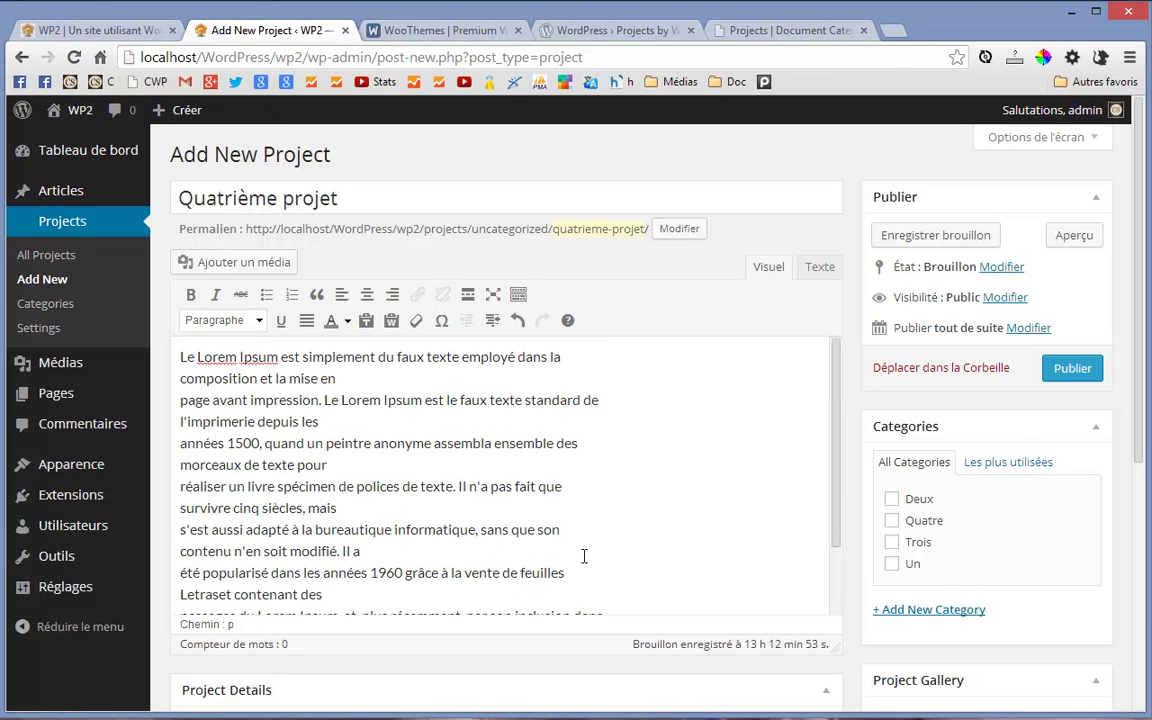
pyautogui.scroll(-4, 584, 556)
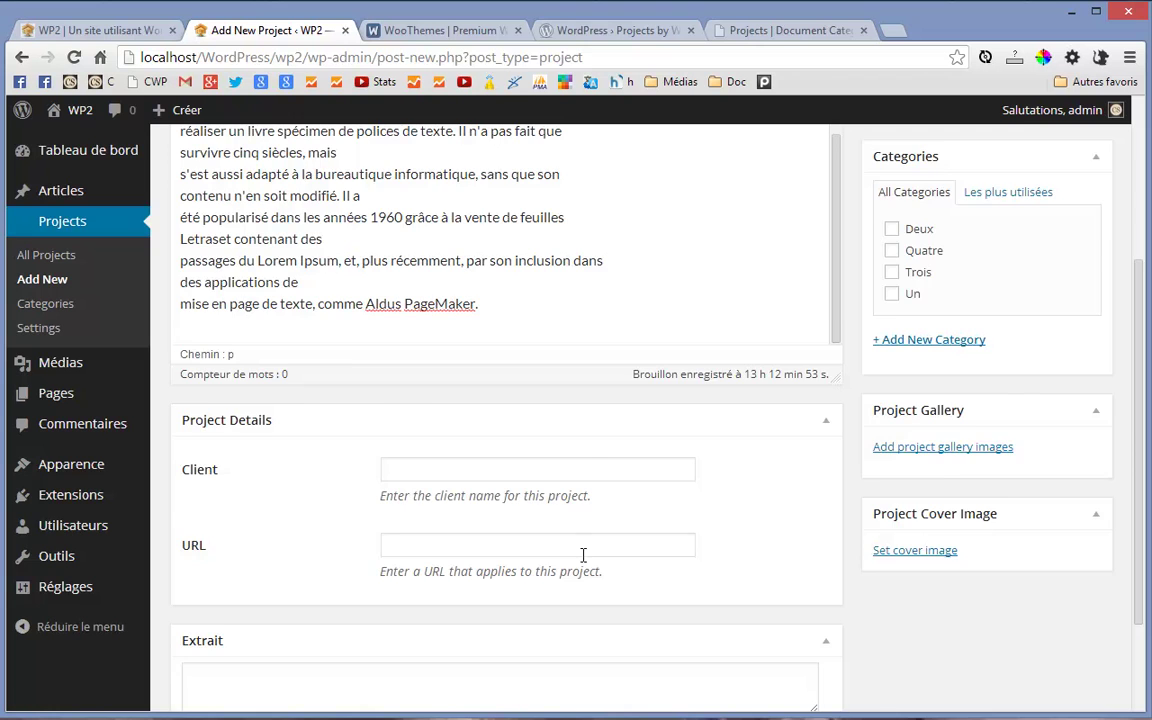
pyautogui.scroll(6, 585, 552)
pyautogui.scroll(-3, 717, 504)
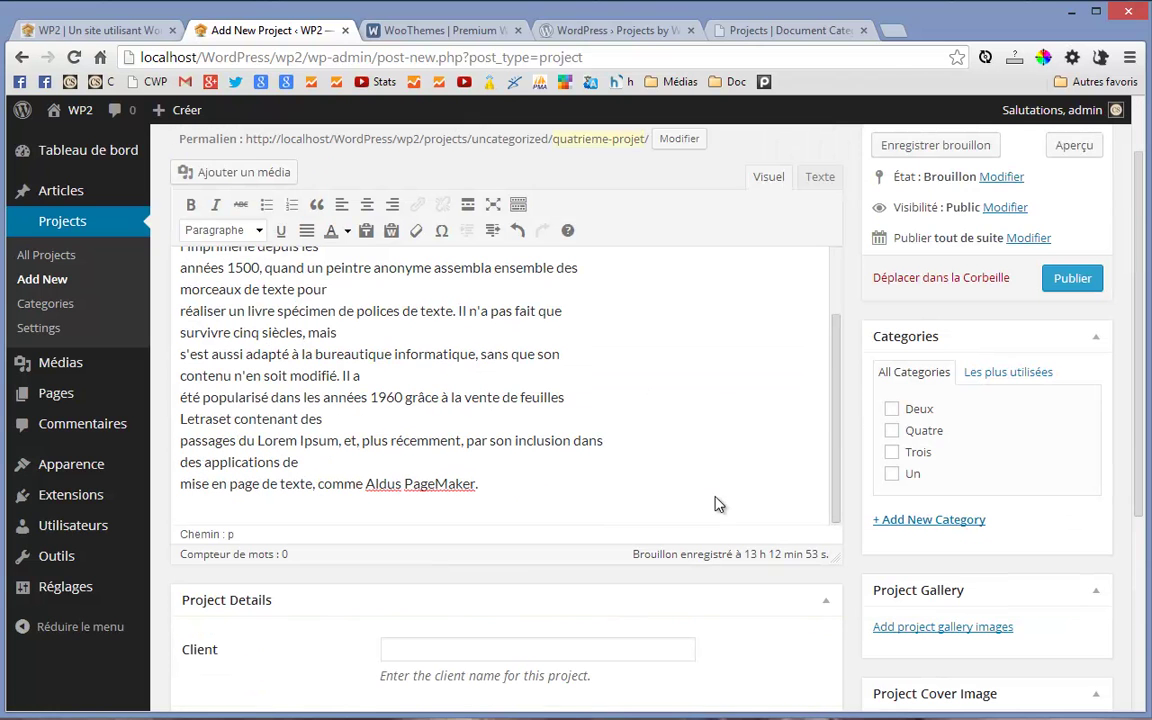
# Assign the project to the category Quatre, set Virignin-ain-4.jpg from the media library as its cover image, and publish it.
pyautogui.click(892, 432)
pyautogui.scroll(-4, 792, 571)
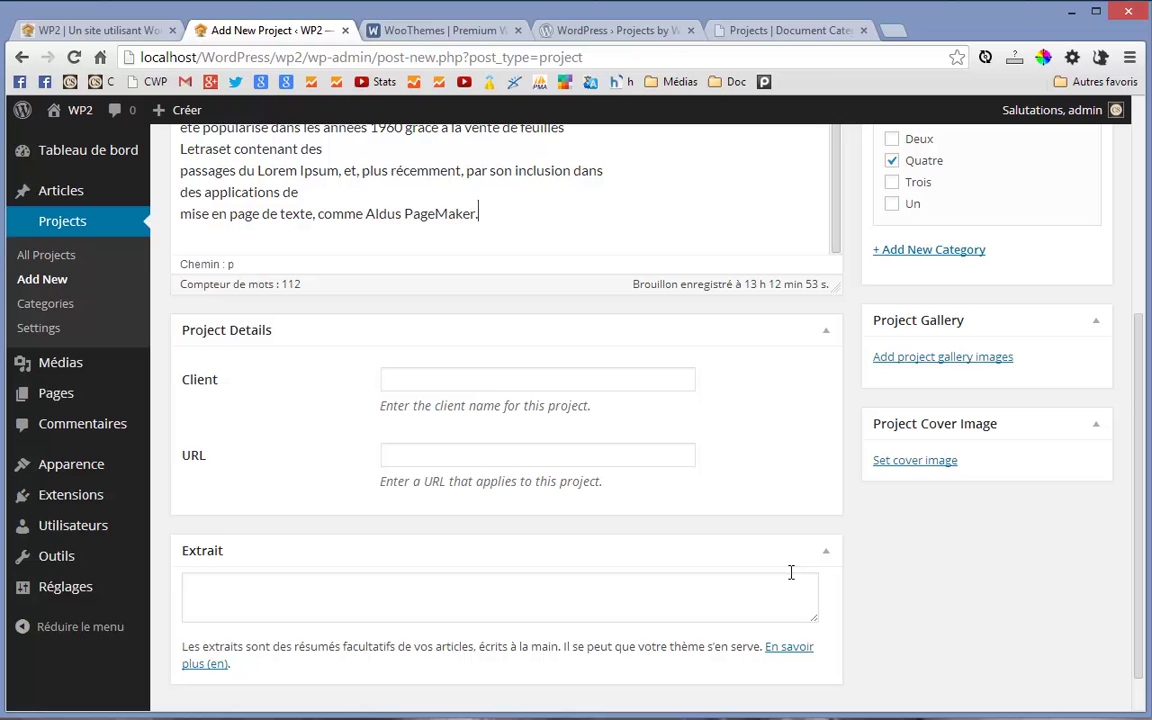
pyautogui.click(918, 463)
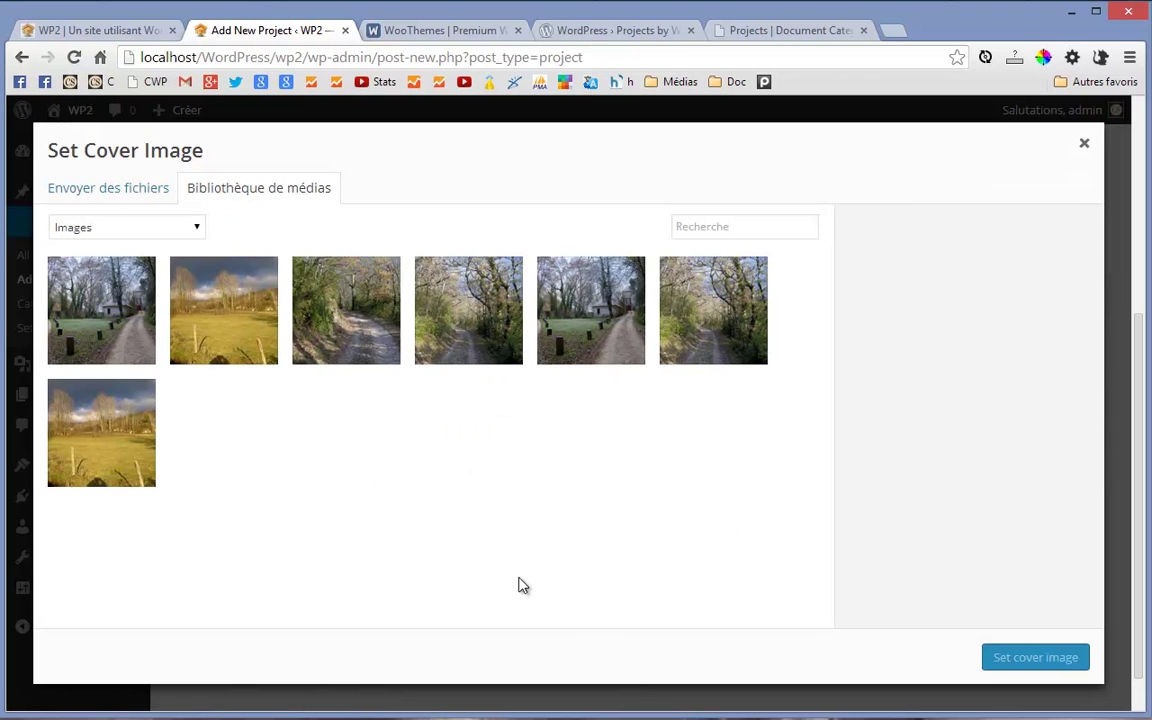
pyautogui.click(591, 310)
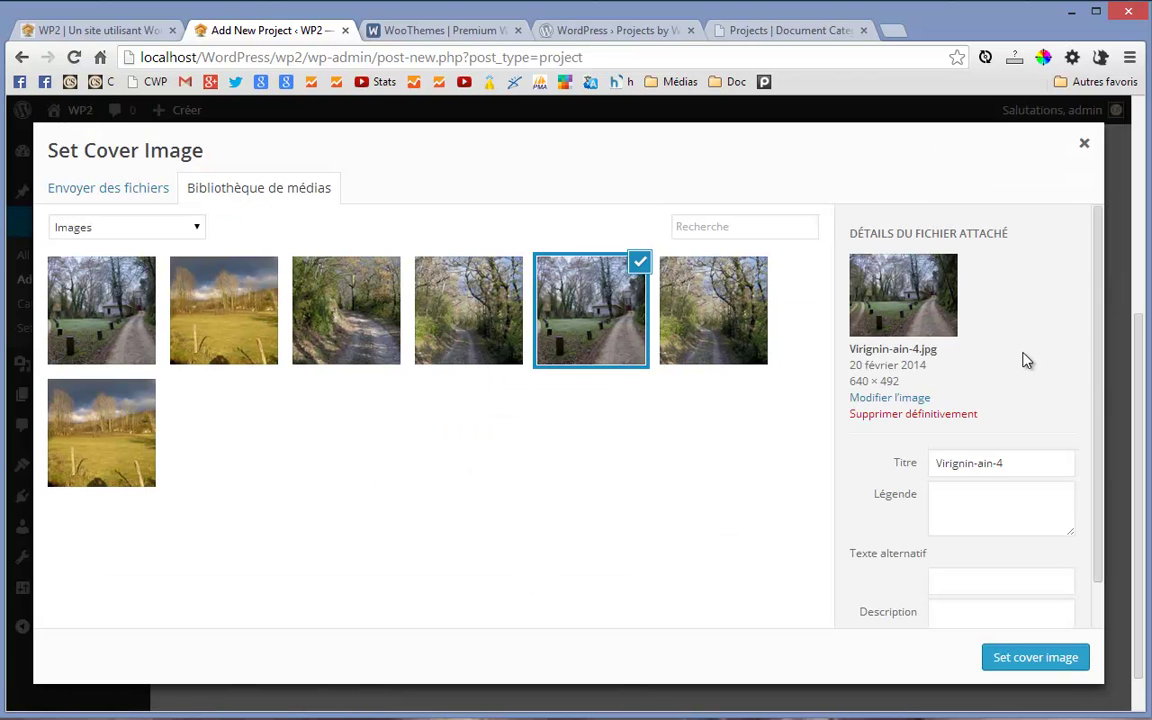
pyautogui.click(990, 660)
pyautogui.scroll(4, 806, 544)
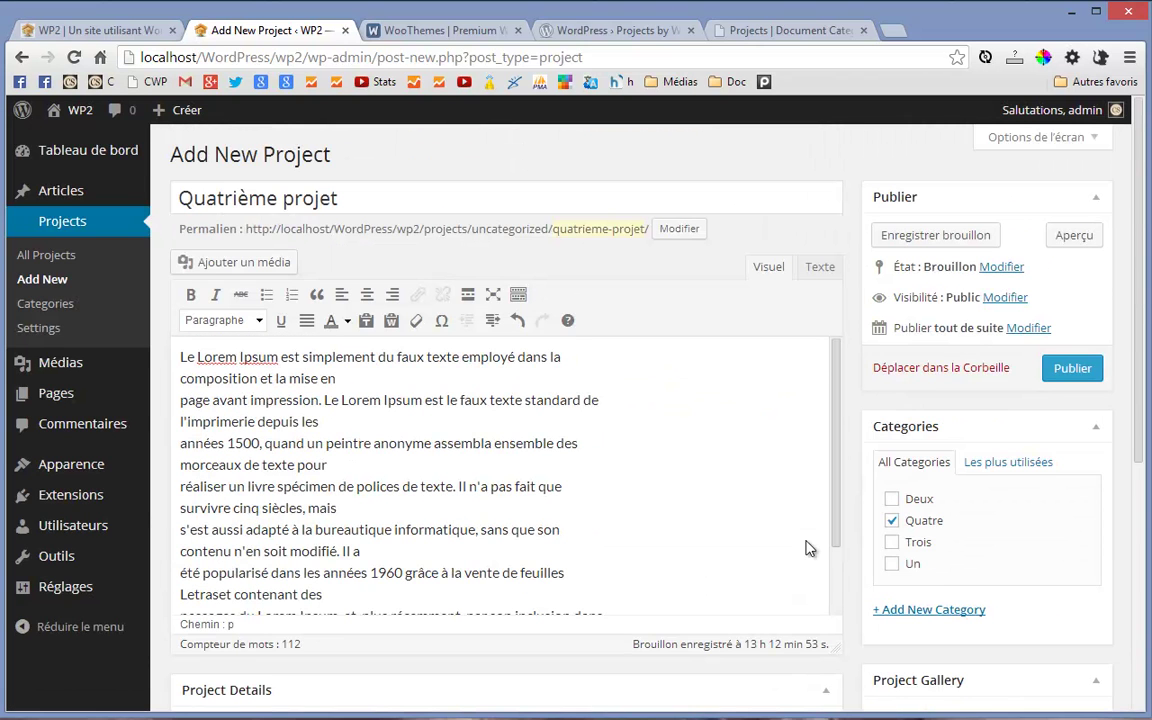
pyautogui.click(1072, 368)
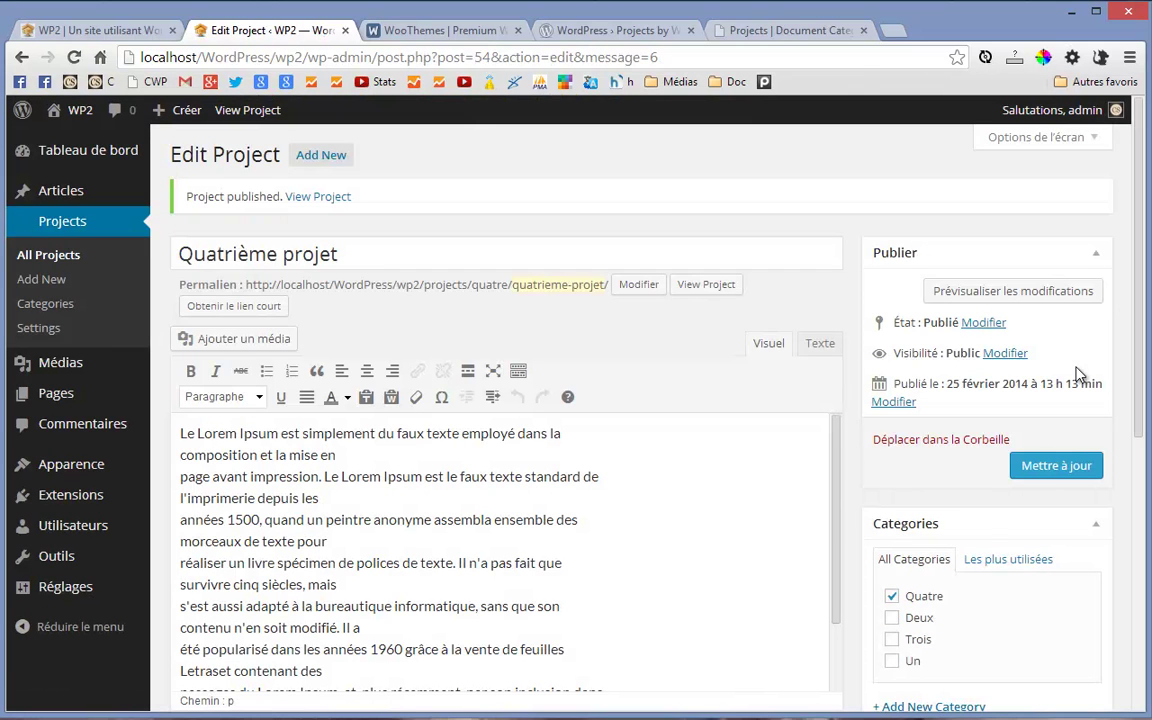
# View the site's Portfolio page and the page of Quatrième projet to check how the published project is displayed.
pyautogui.click(52, 32)
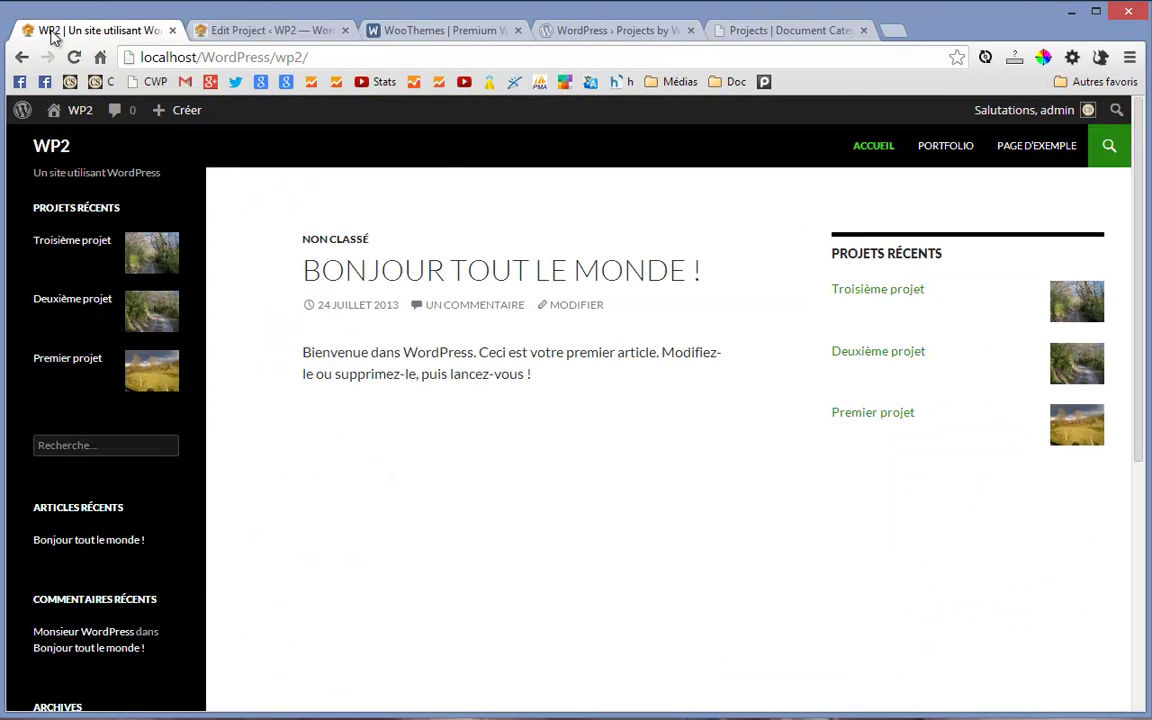
pyautogui.click(945, 150)
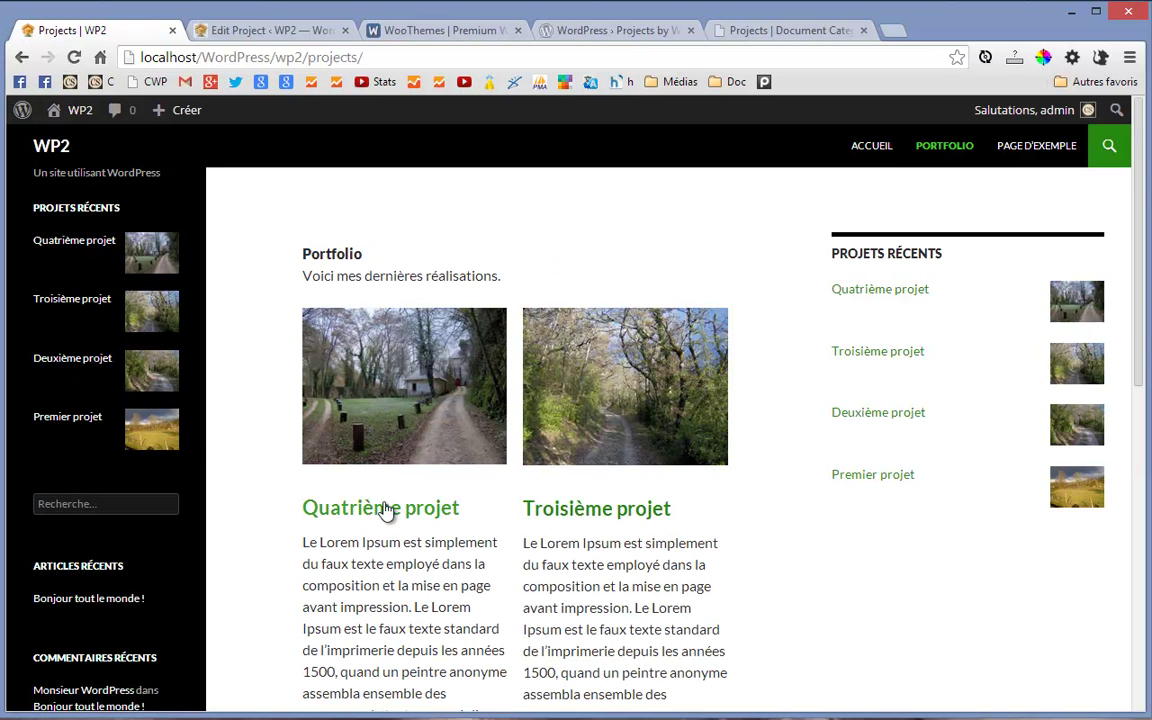
pyautogui.scroll(-3, 380, 610)
pyautogui.scroll(-3, 380, 612)
pyautogui.scroll(6, 380, 605)
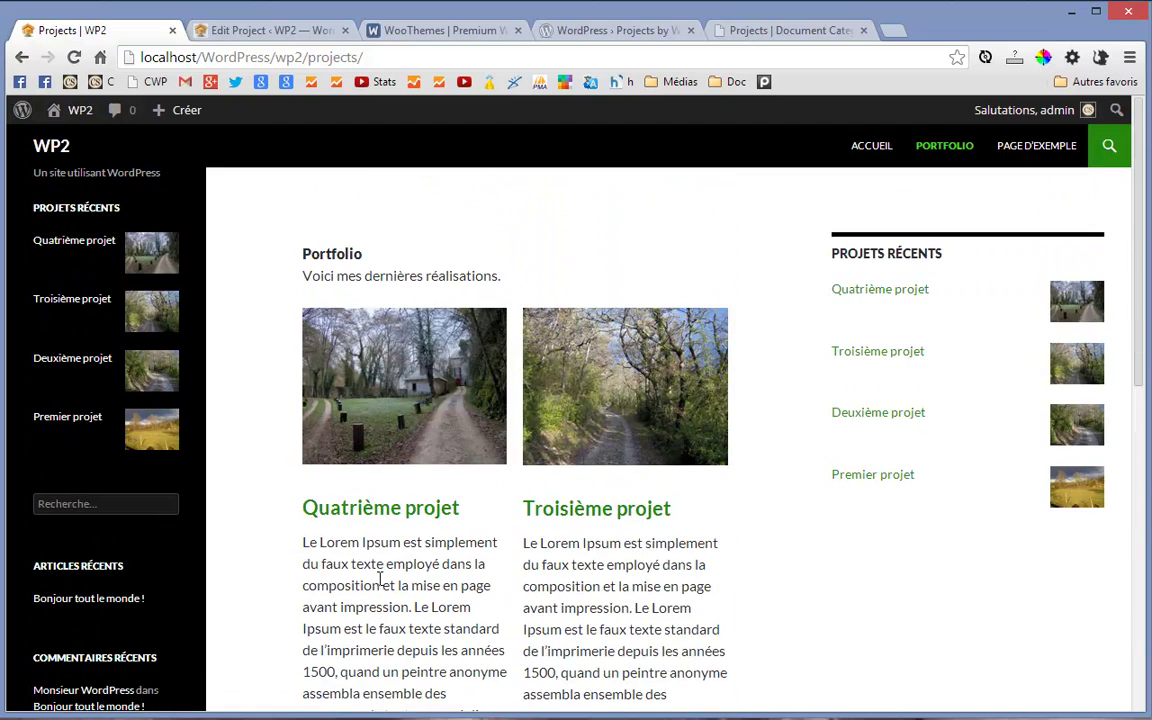
pyautogui.click(384, 515)
pyautogui.scroll(-5, 384, 517)
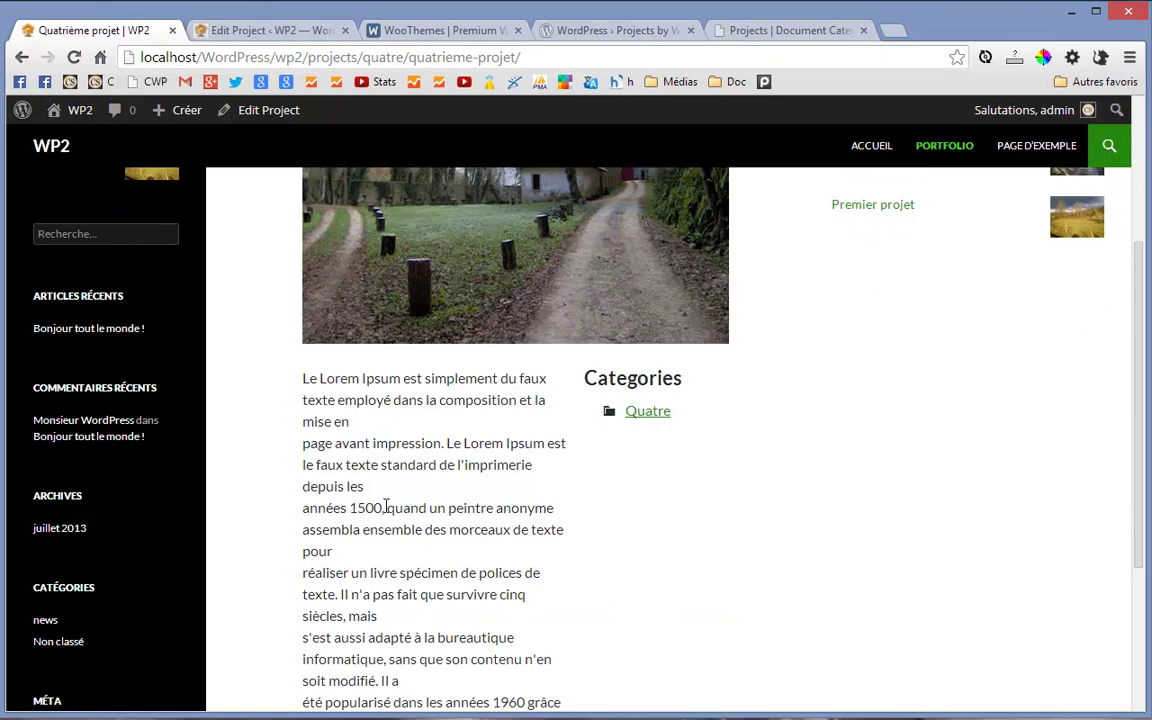
pyautogui.scroll(2, 387, 507)
pyautogui.click(281, 33)
pyautogui.scroll(-5, 870, 460)
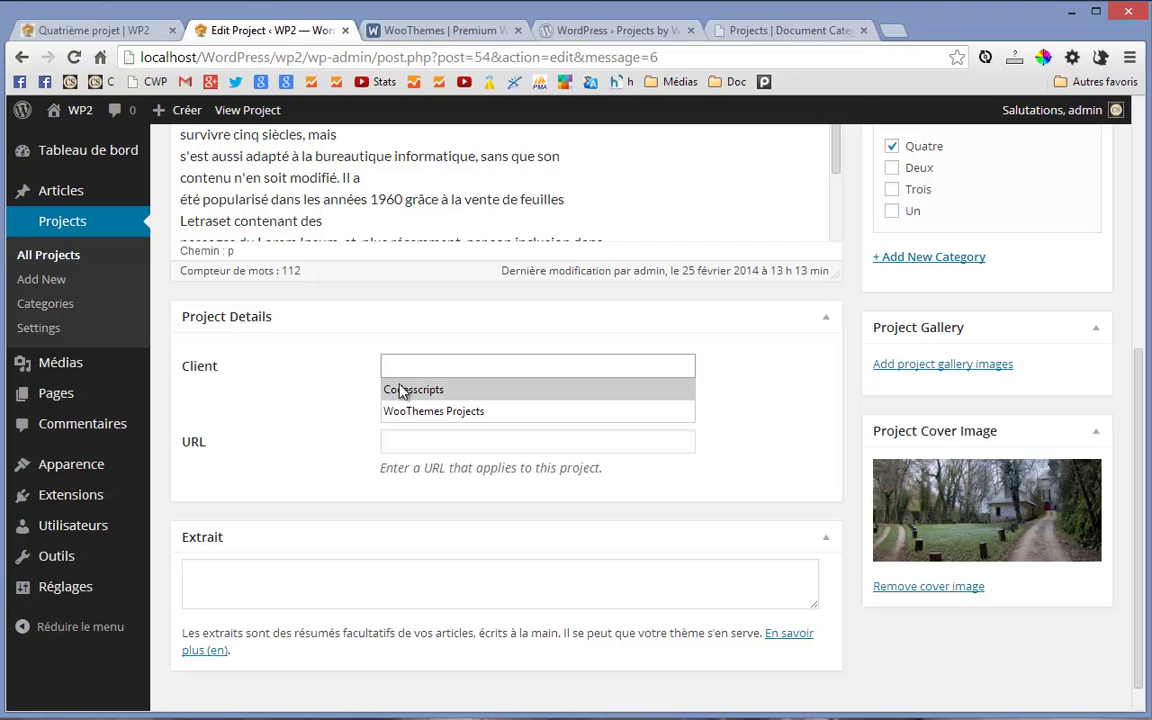
pyautogui.click(400, 389)
pyautogui.click(397, 441)
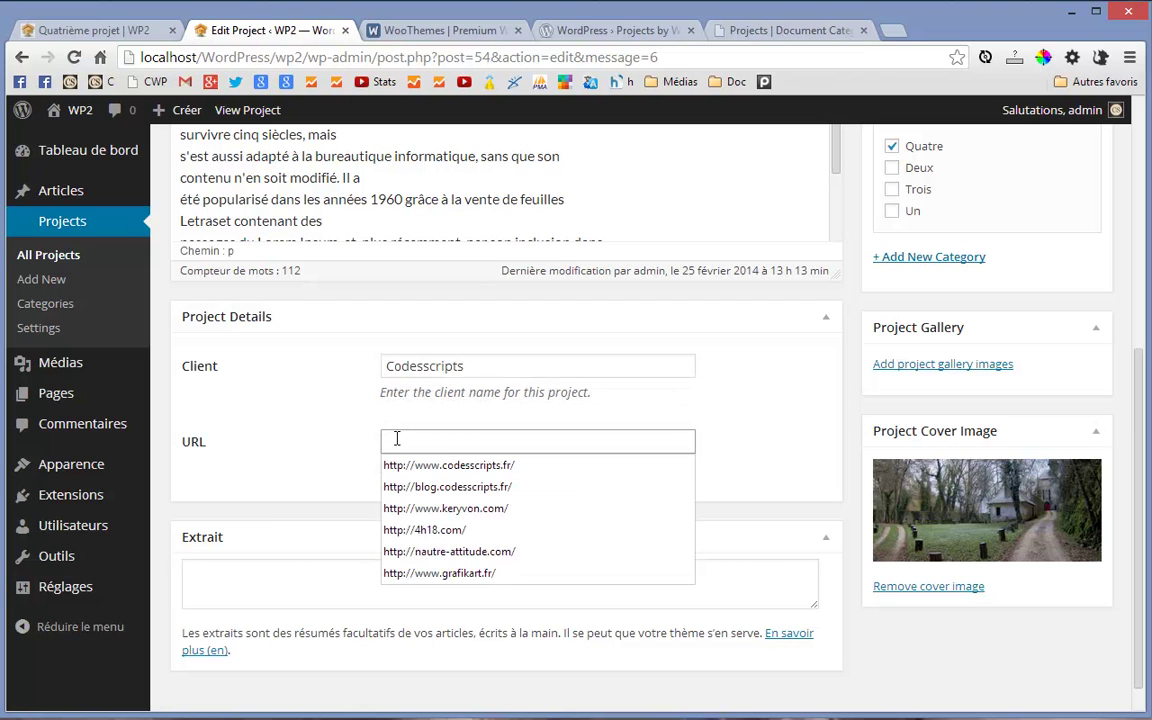
pyautogui.click(449, 465)
pyautogui.scroll(3, 731, 555)
pyautogui.scroll(2, 731, 555)
pyautogui.click(1056, 465)
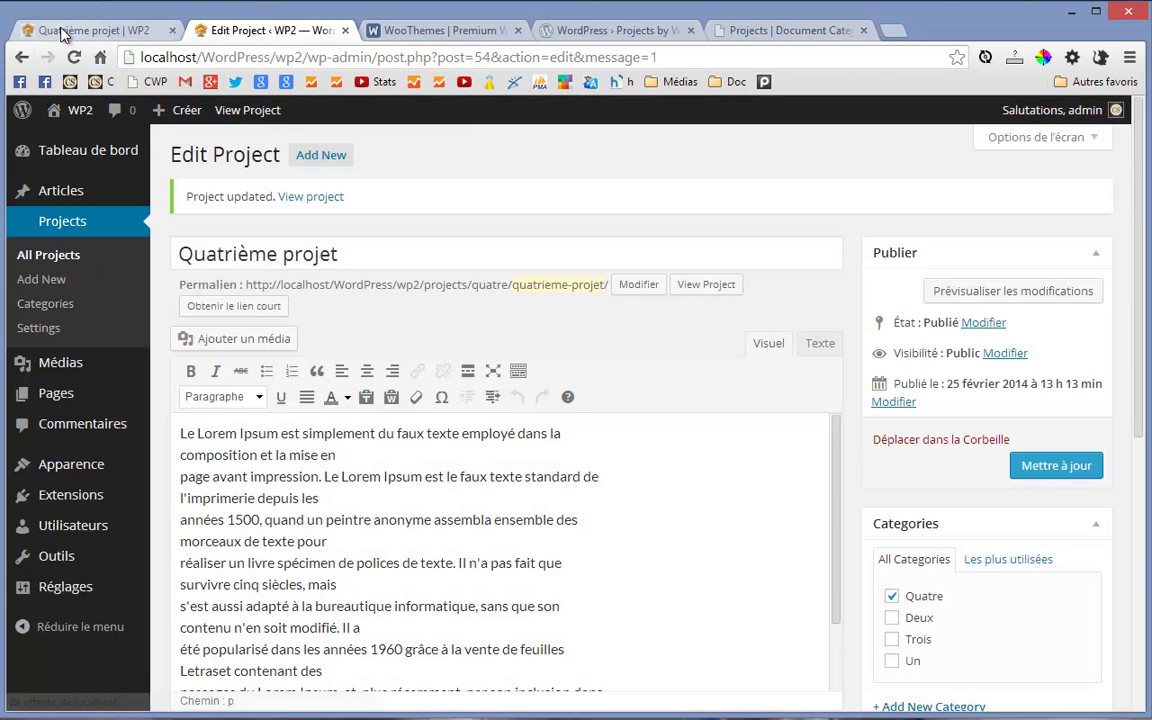
# Reload the fourth project's page on the site to check its client and link details.
pyautogui.click(62, 32)
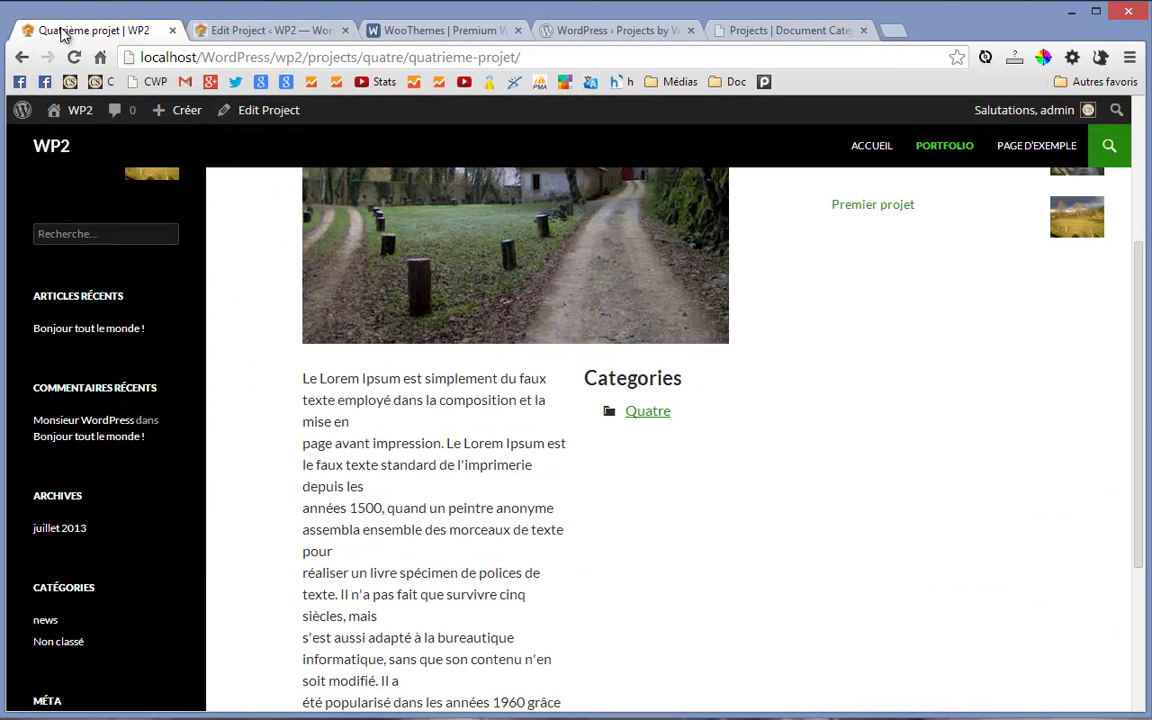
pyautogui.press('F5')
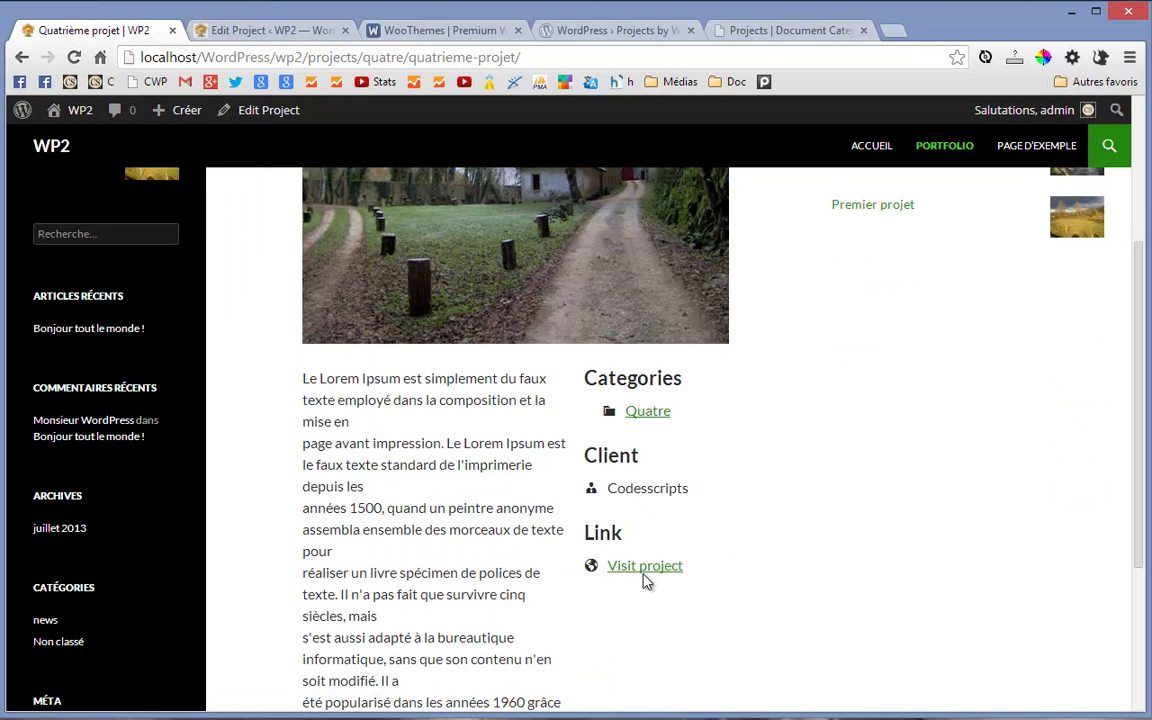
pyautogui.scroll(3, 645, 582)
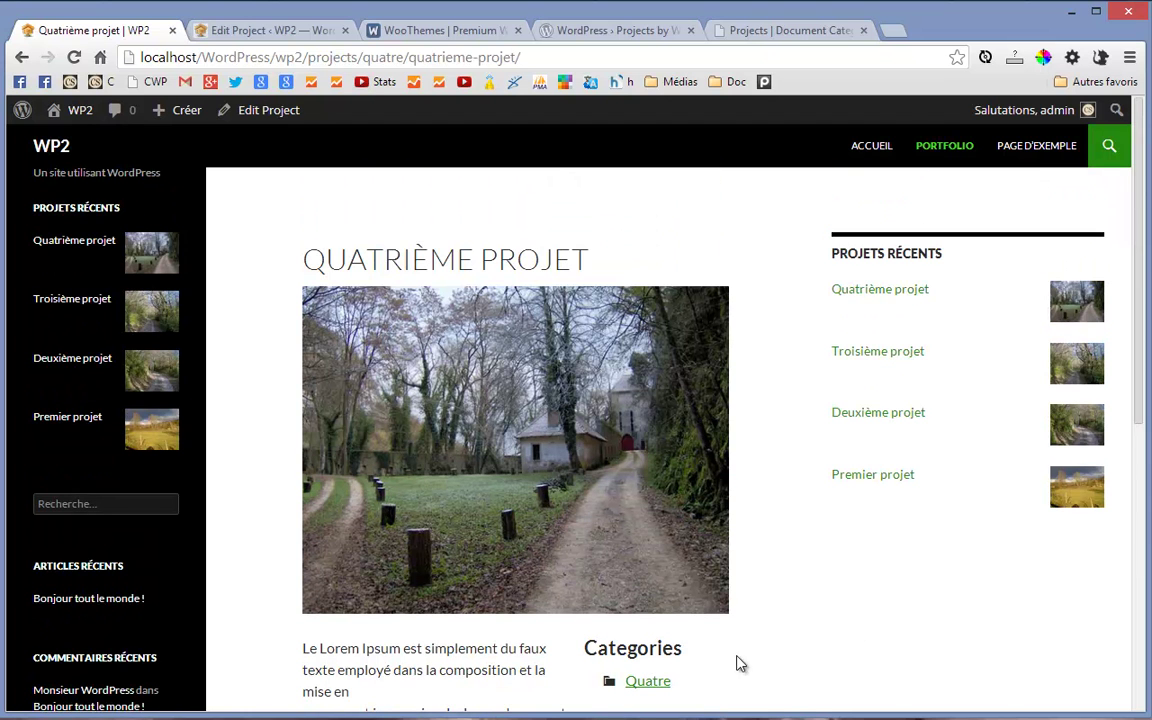
# Open the site's widget management and examine the Recent Projects widget's settings and the project widgets available.
pyautogui.click(226, 31)
pyautogui.moveTo(85, 468)
pyautogui.click(189, 517)
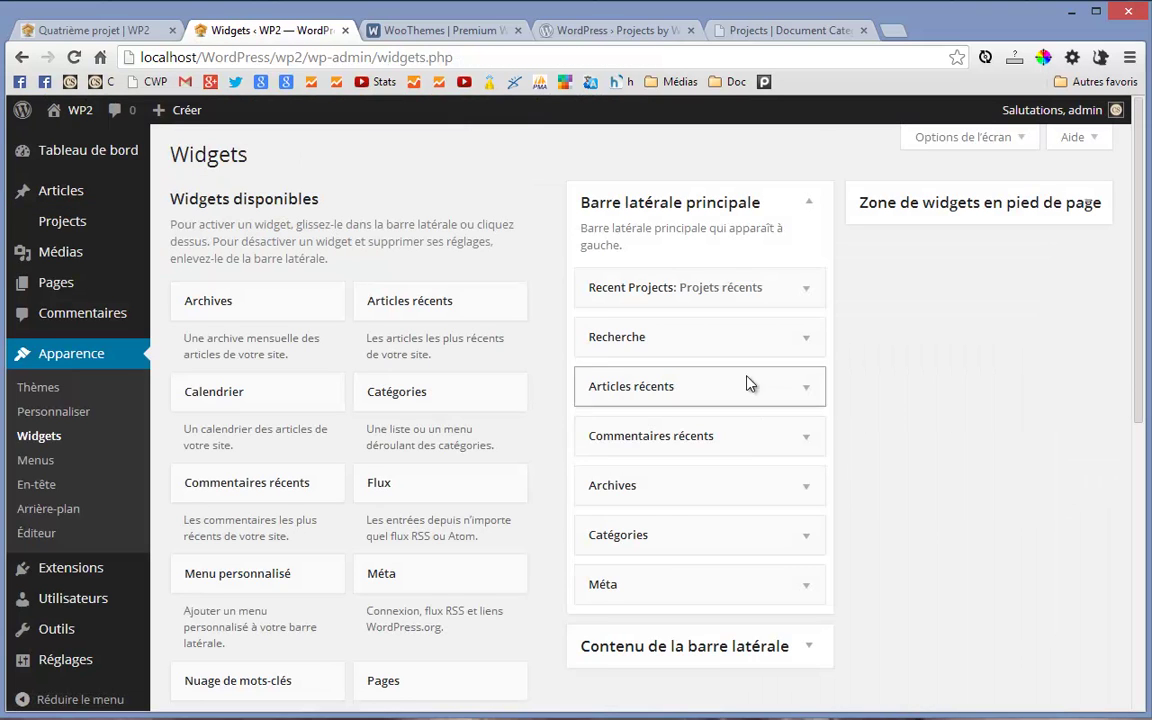
pyautogui.click(806, 295)
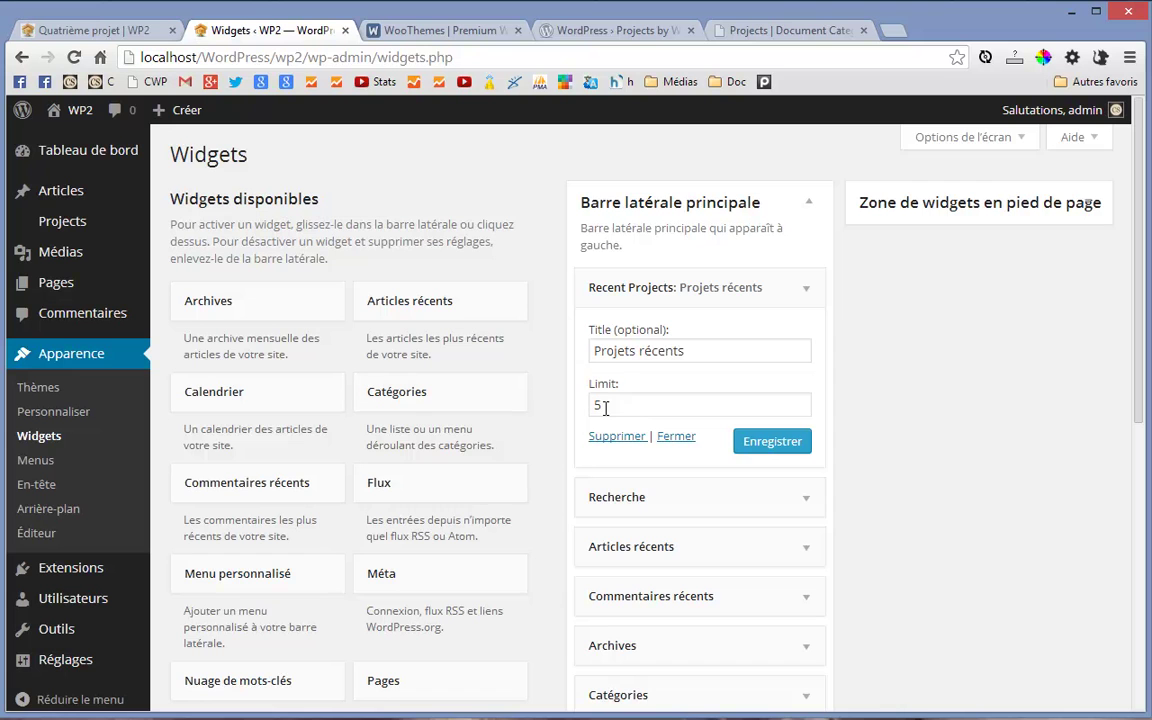
pyautogui.click(678, 437)
pyautogui.scroll(-3, 979, 519)
pyautogui.scroll(-1, 979, 530)
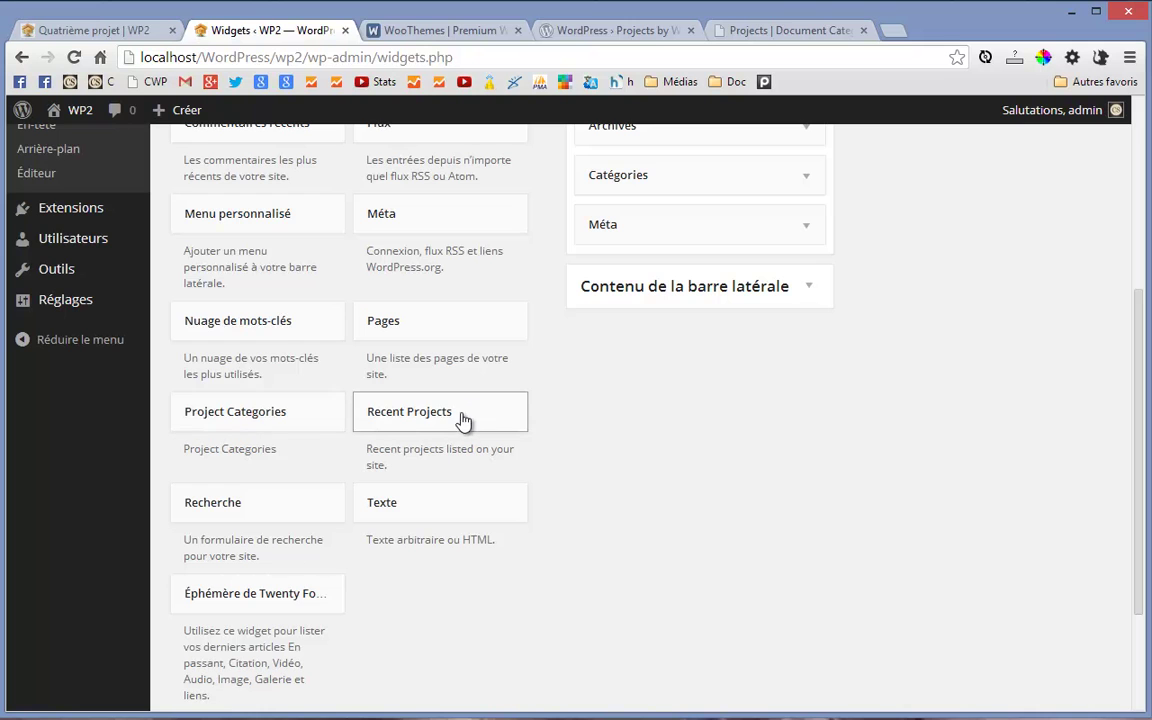
pyautogui.moveTo(457, 425); pyautogui.dragTo(641, 287)
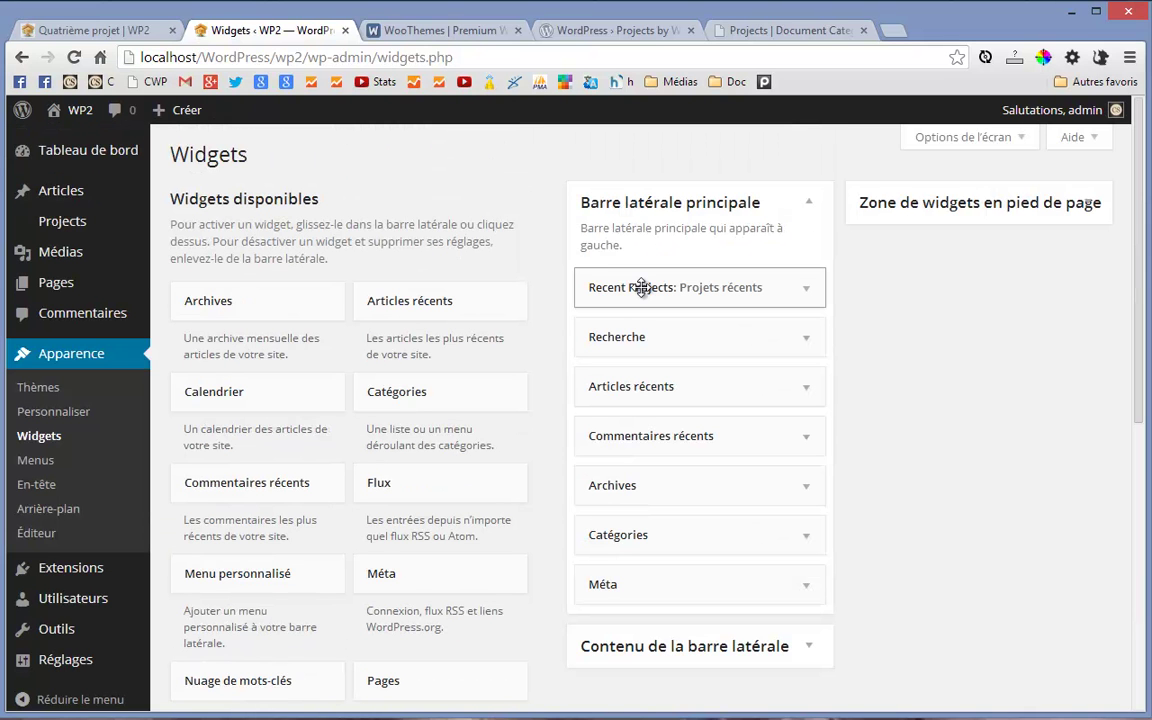
# Open the Shortcodes article in the WooThemes Projects documentation and examine the projects shortcode and its parameters.
pyautogui.click(766, 29)
pyautogui.scroll(-7, 440, 530)
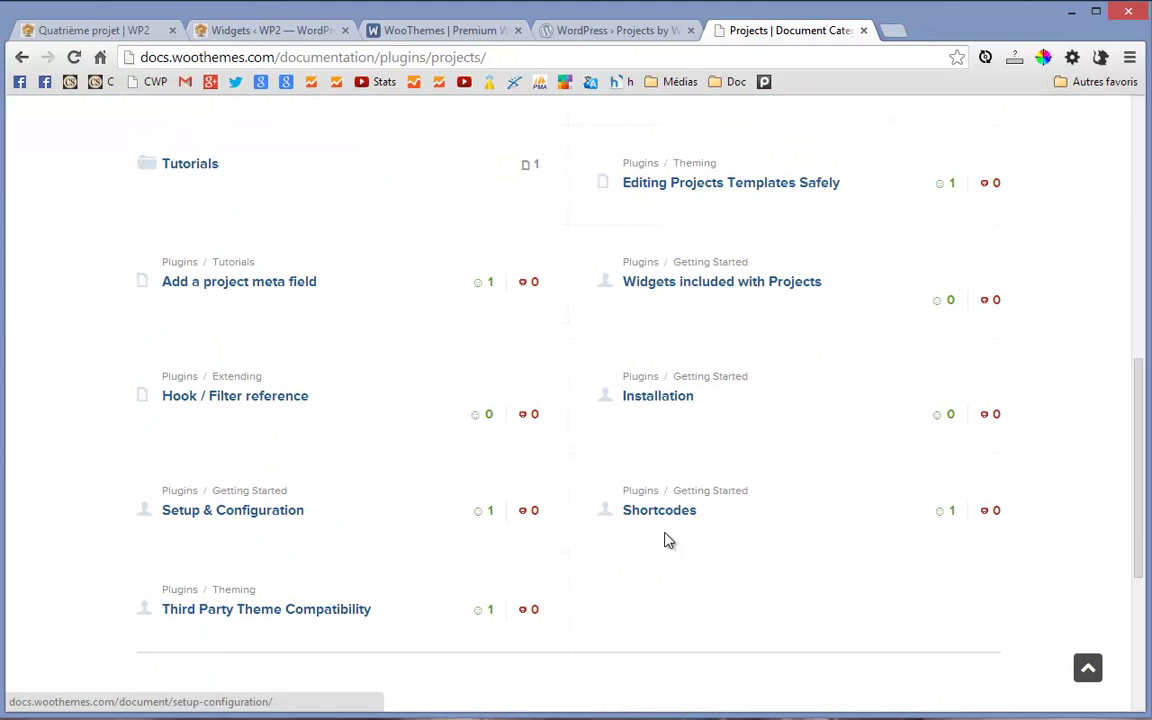
pyautogui.click(664, 520)
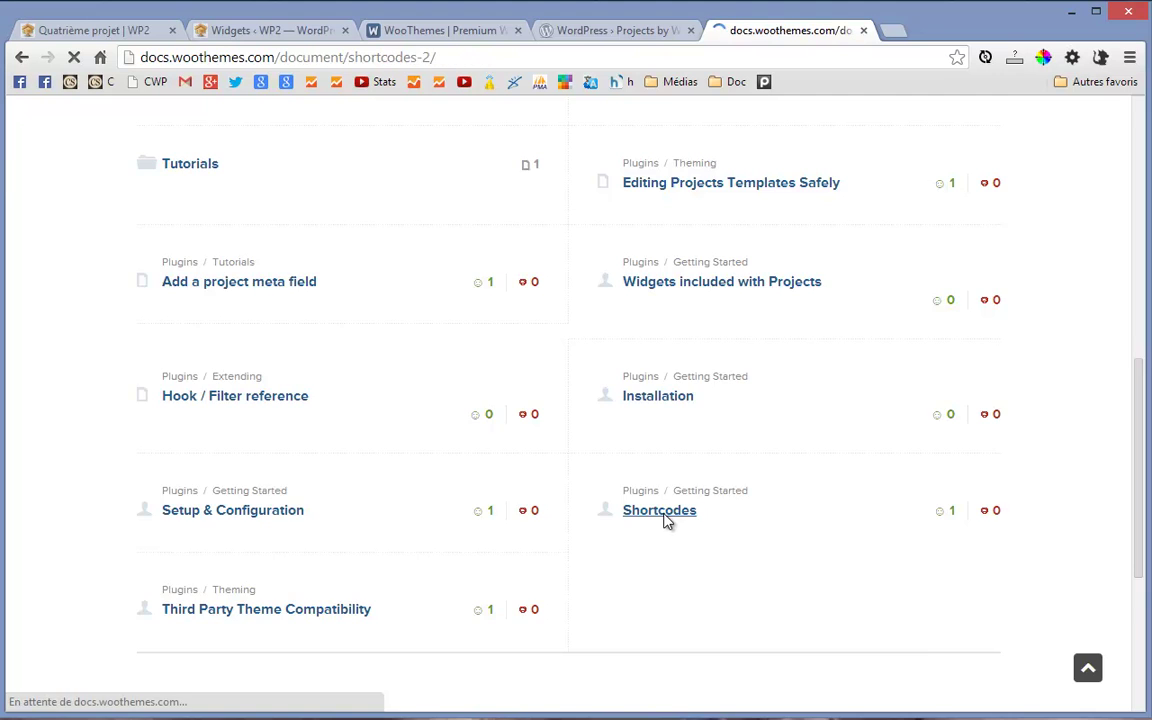
pyautogui.scroll(-4, 664, 518)
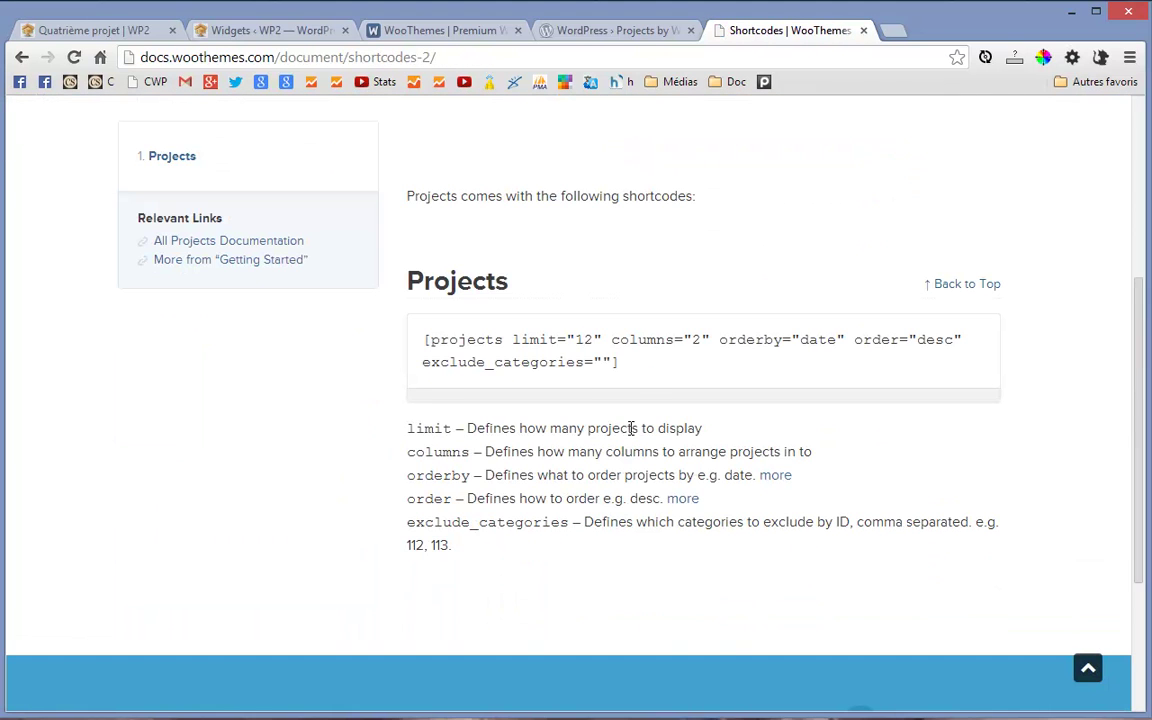
pyautogui.moveTo(625, 364); pyautogui.dragTo(420, 338)
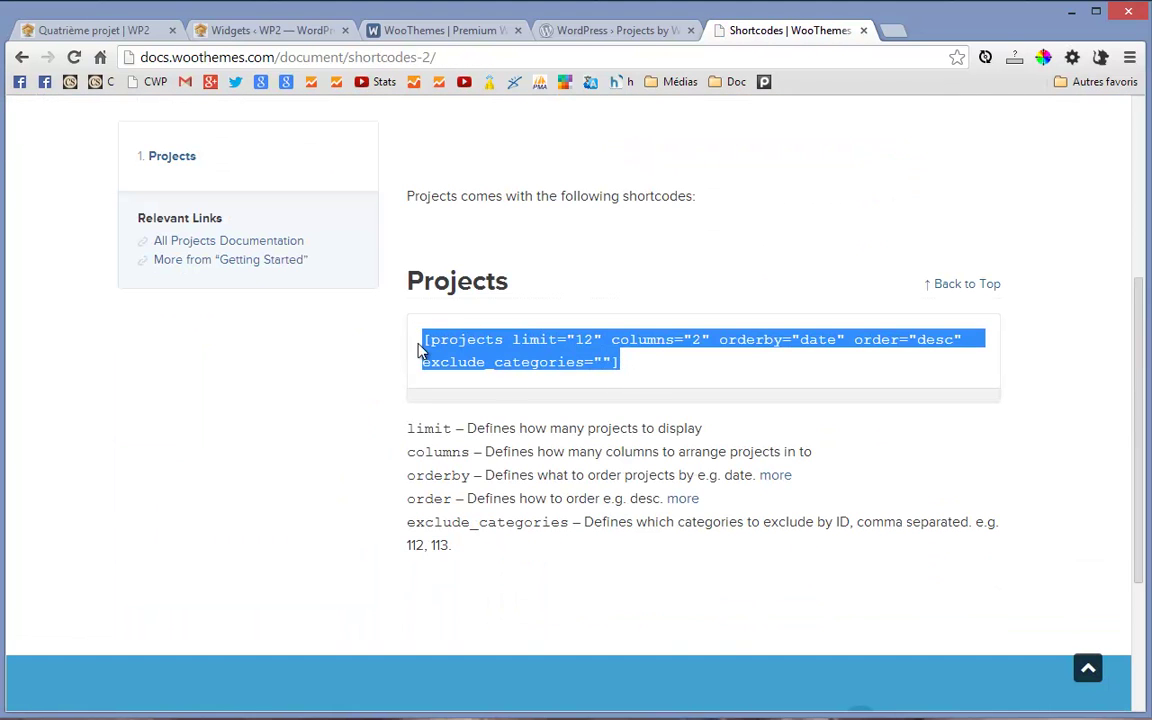
pyautogui.click(514, 339)
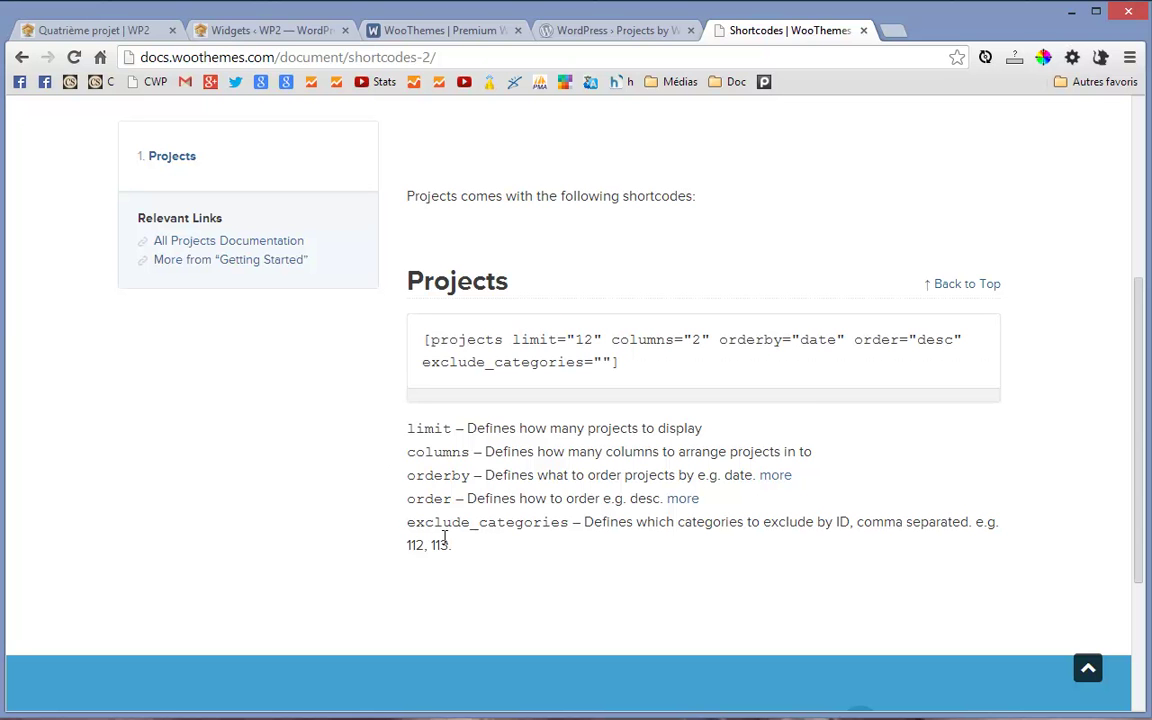
# Open Page d'exemple for editing and examine the projects shortcode at the end of its content.
pyautogui.click(232, 33)
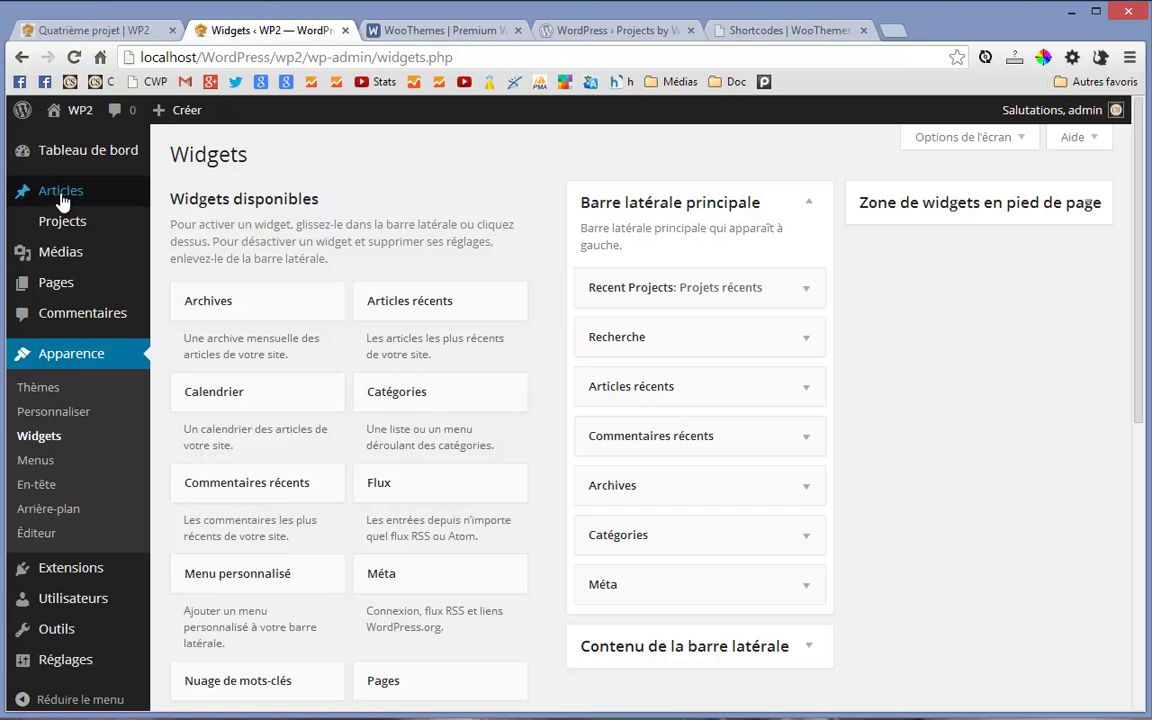
pyautogui.moveTo(100, 283)
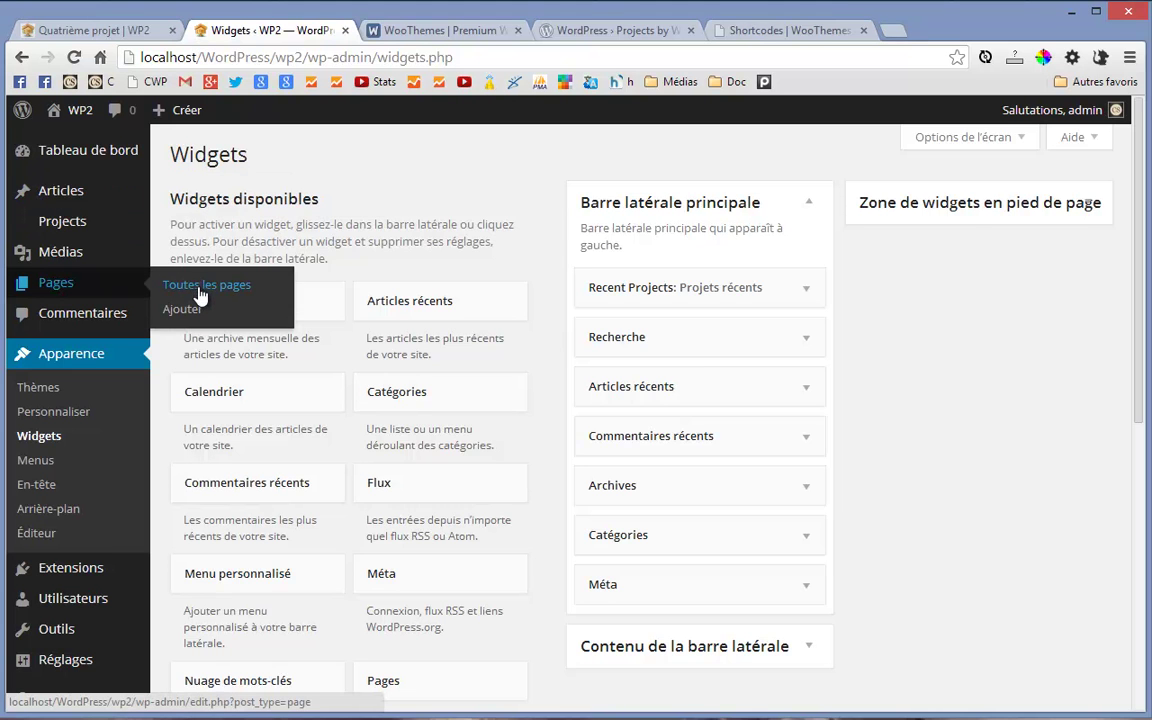
pyautogui.click(200, 293)
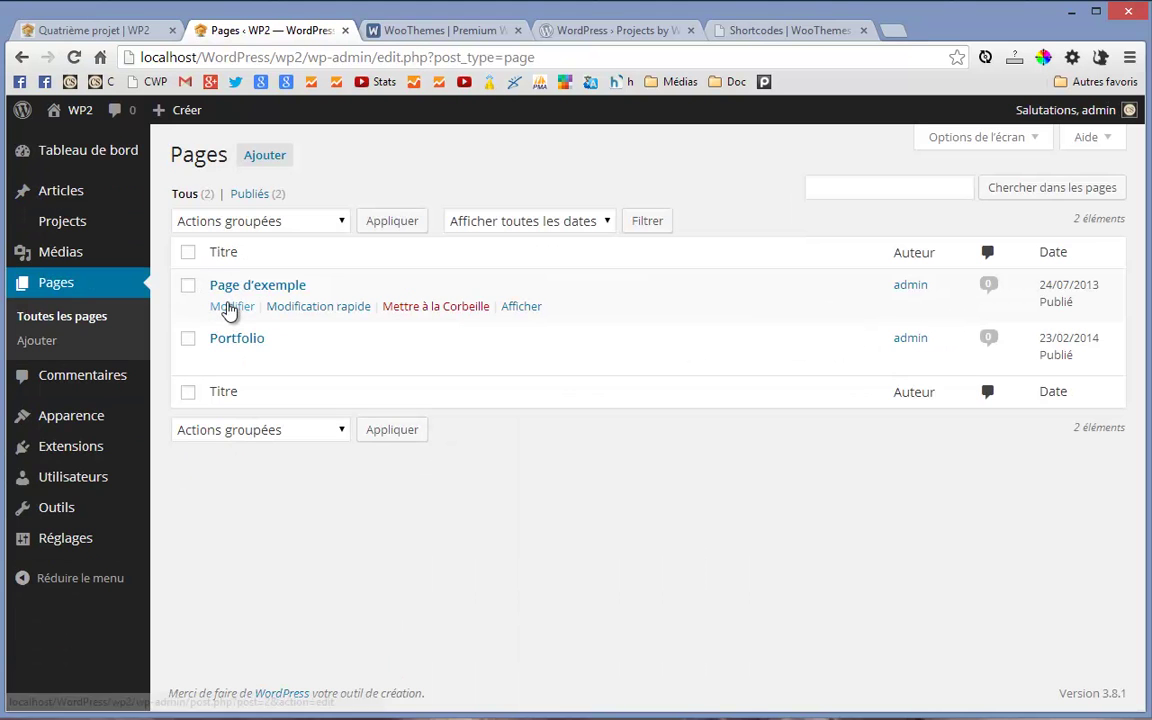
pyautogui.click(231, 306)
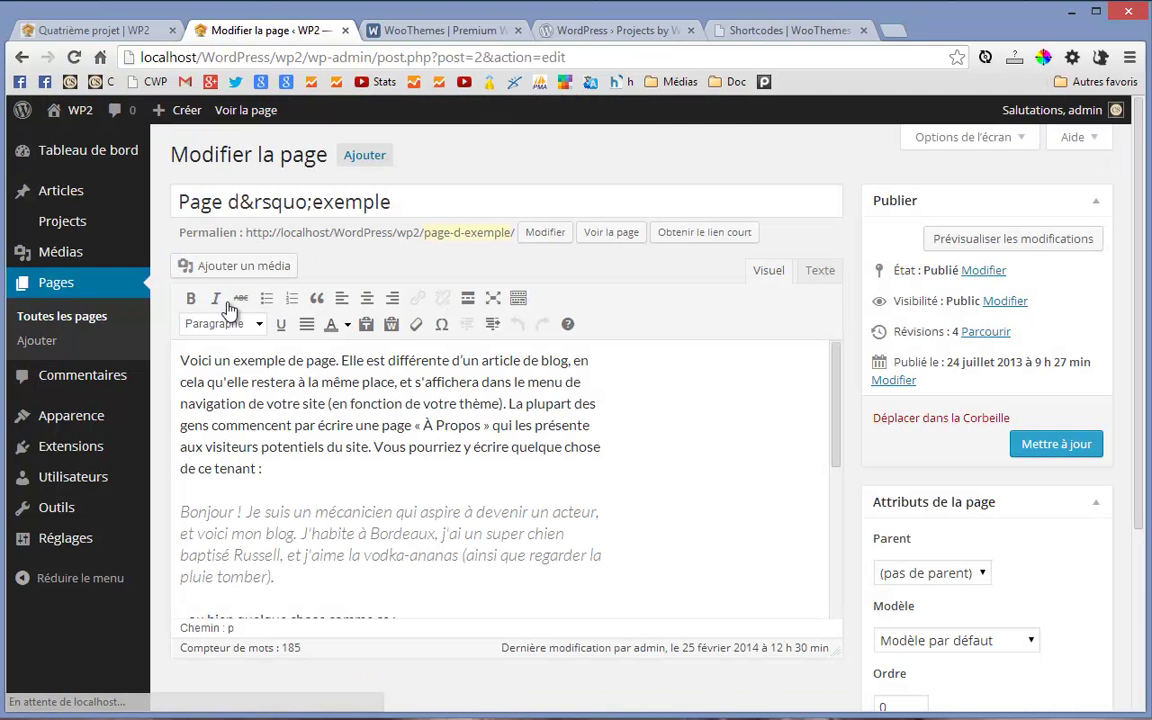
pyautogui.scroll(-10, 656, 465)
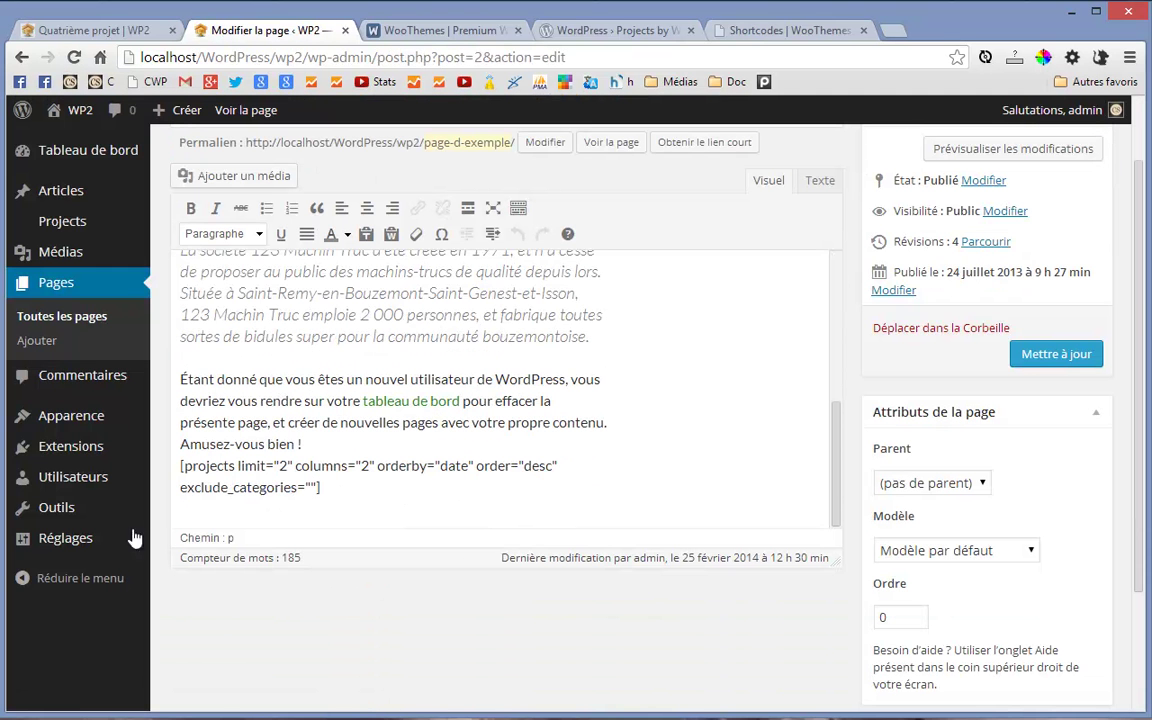
# View Page d'exemple on the site to see how the projects shortcode is rendered.
pyautogui.click(108, 30)
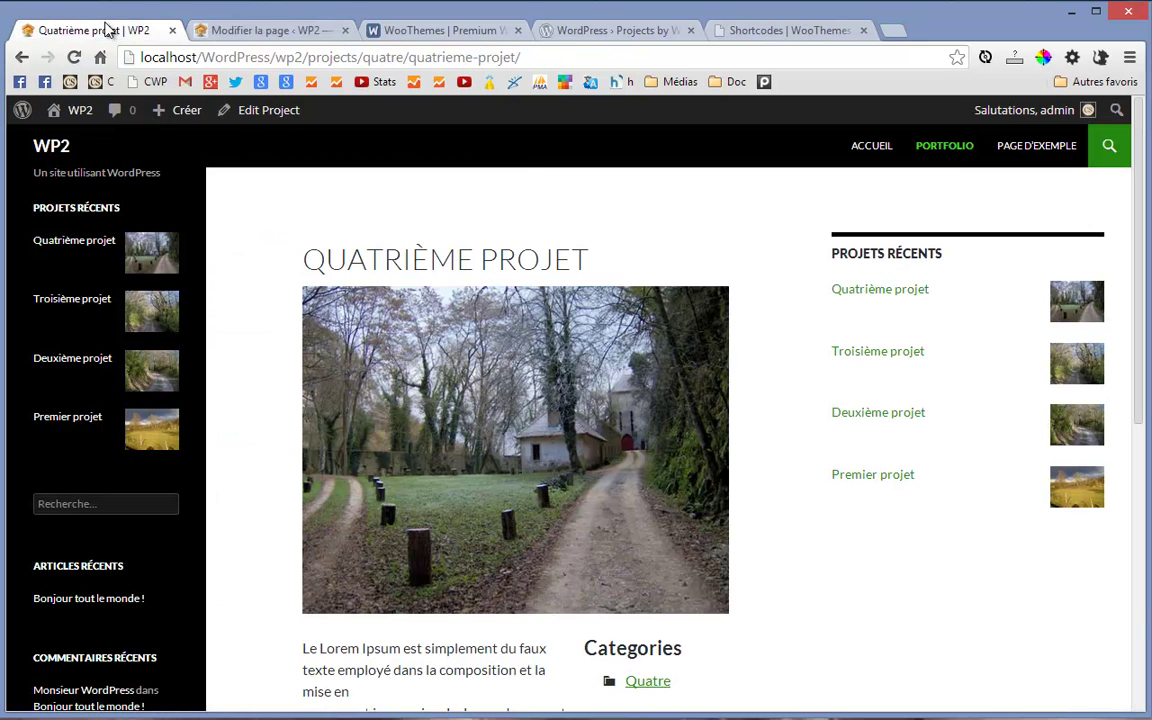
pyautogui.click(1032, 155)
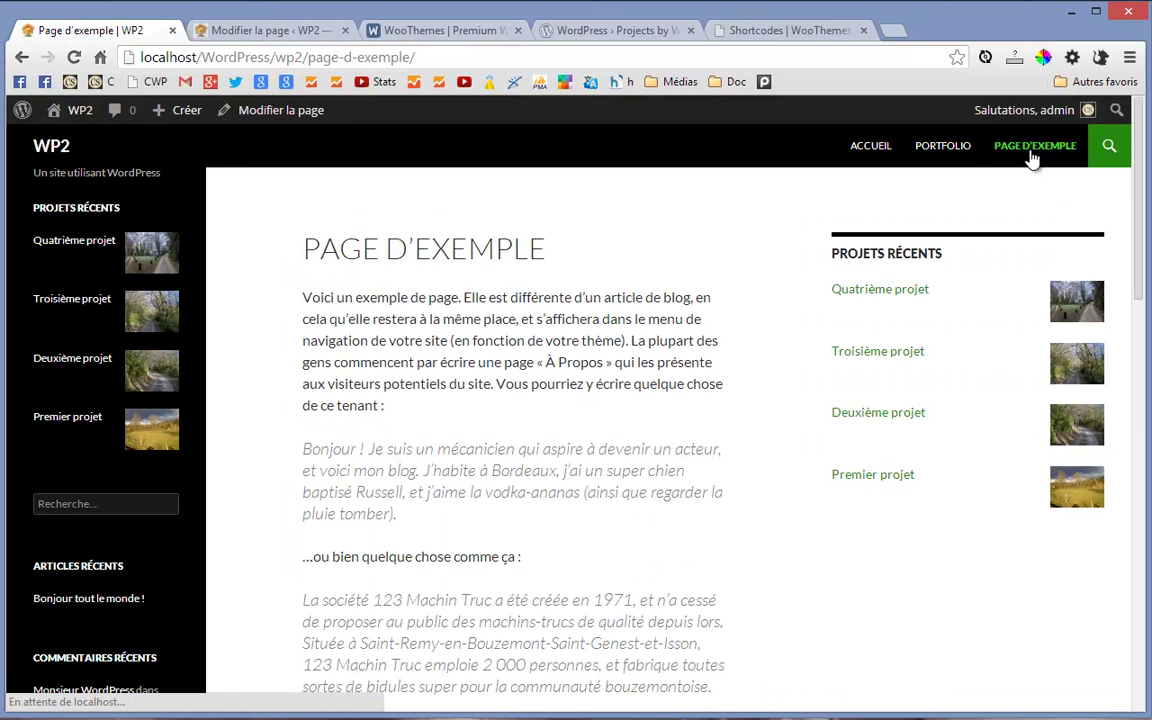
pyautogui.scroll(-6, 723, 478)
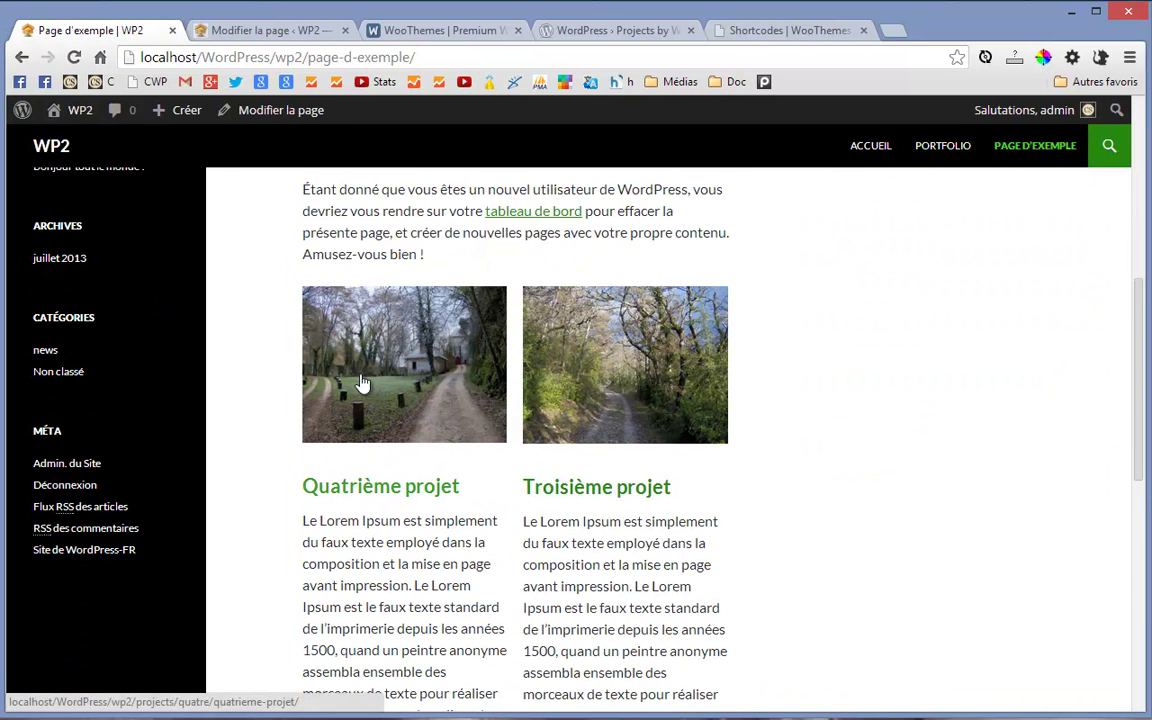
# Set the limit in Page d'exemple's projects shortcode to 3 and update the page.
pyautogui.click(234, 40)
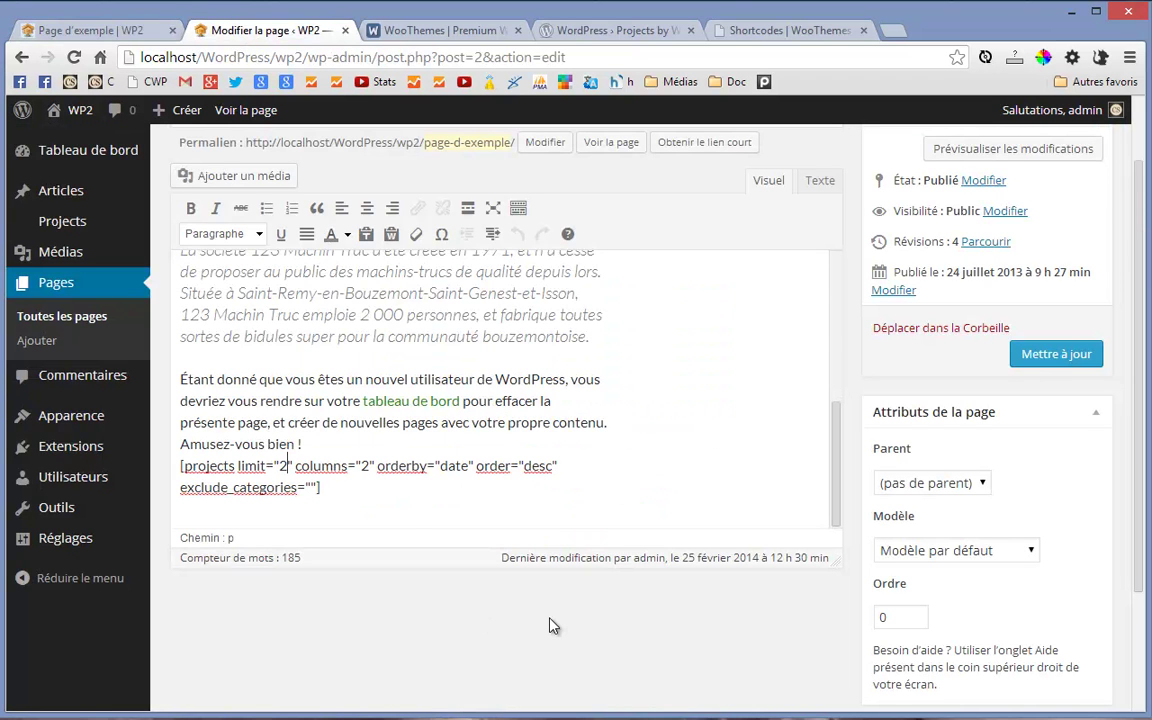
pyautogui.press('Delete')
pyautogui.write('3')
pyautogui.click(1065, 357)
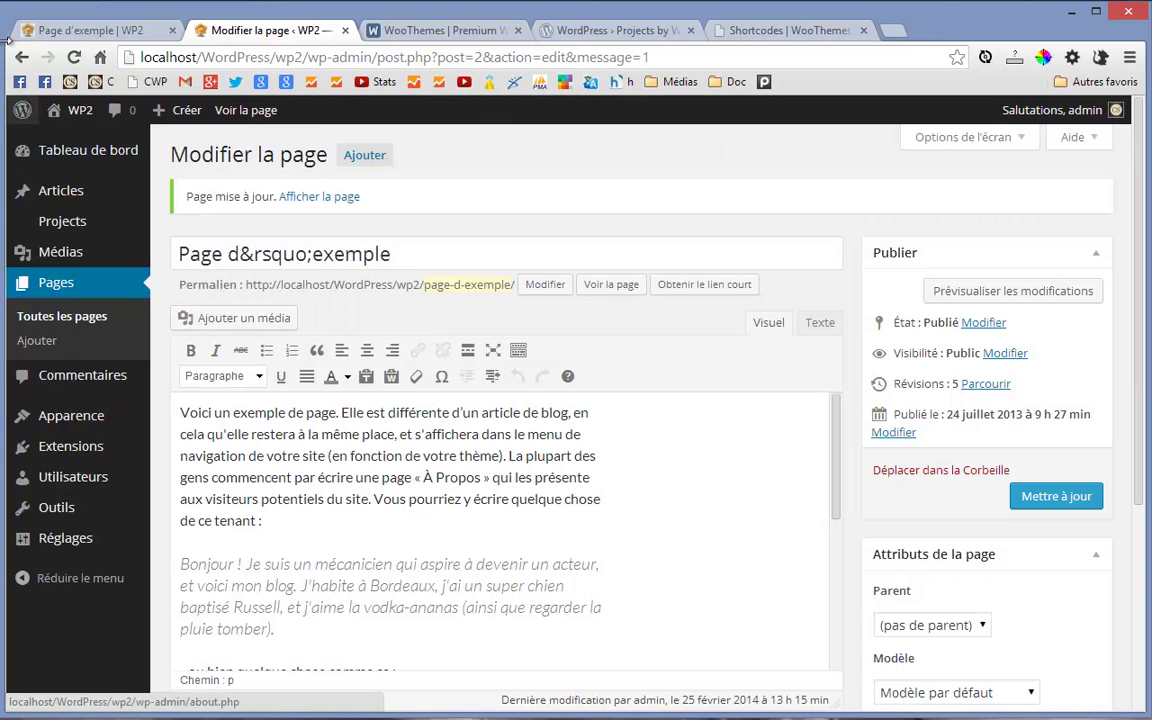
# Reload Page d'exemple on the site and check the projects shown with the new limit.
pyautogui.click(82, 37)
pyautogui.scroll(-5, 766, 548)
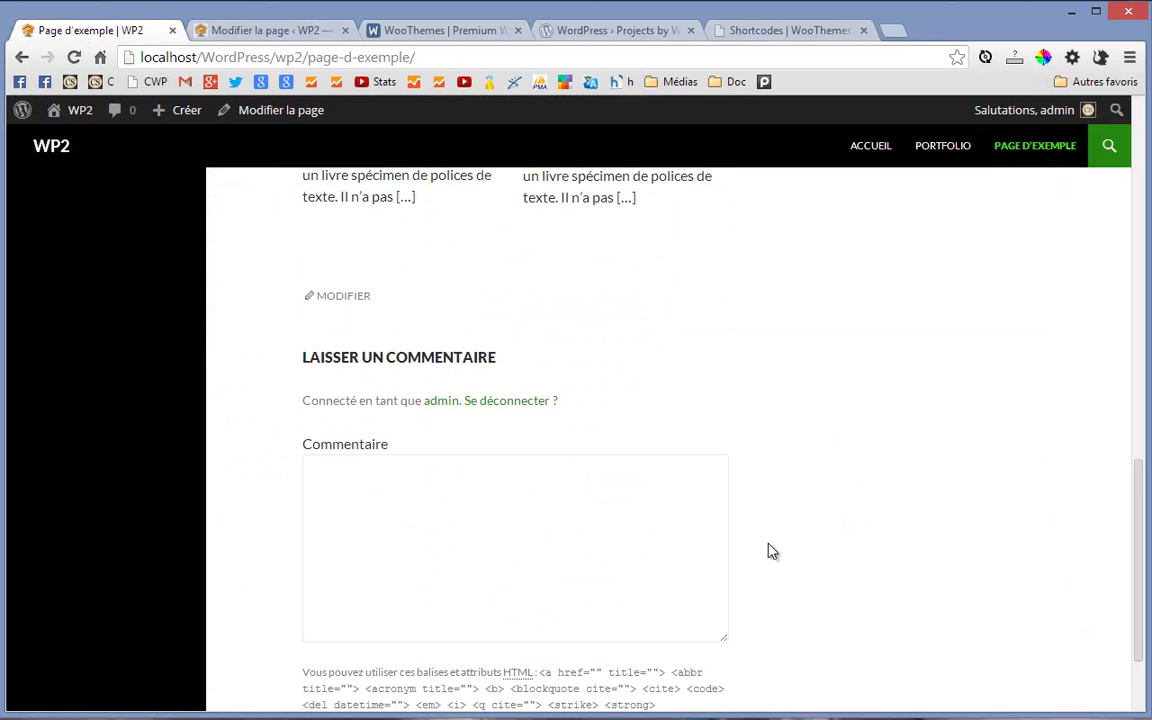
pyautogui.scroll(3, 770, 550)
pyautogui.press('F5')
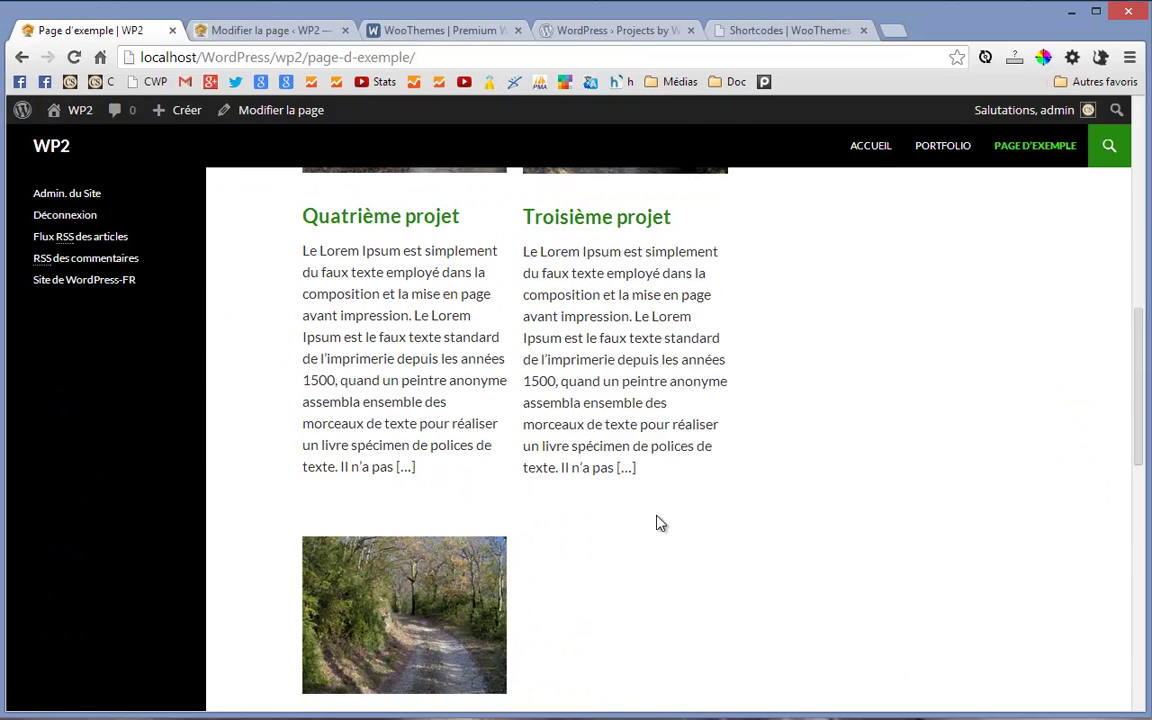
pyautogui.scroll(8, 555, 374)
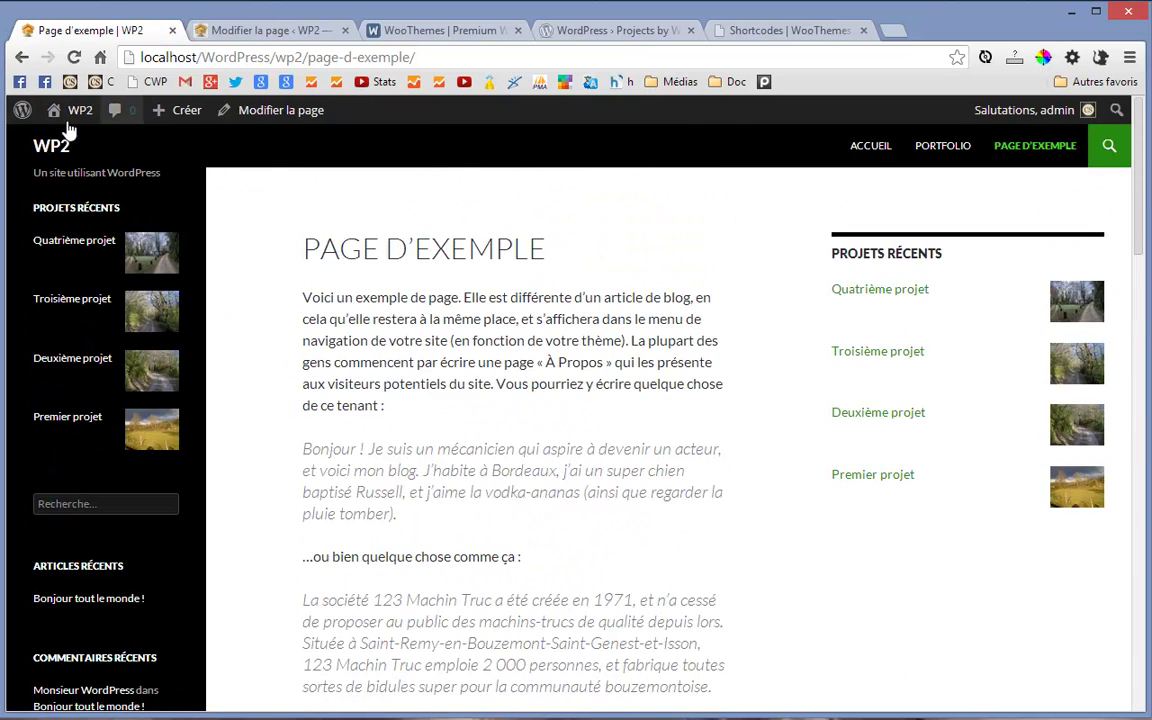
# Return to the site's home page, open the Portfolio page and look through the list of projects.
pyautogui.click(40, 143)
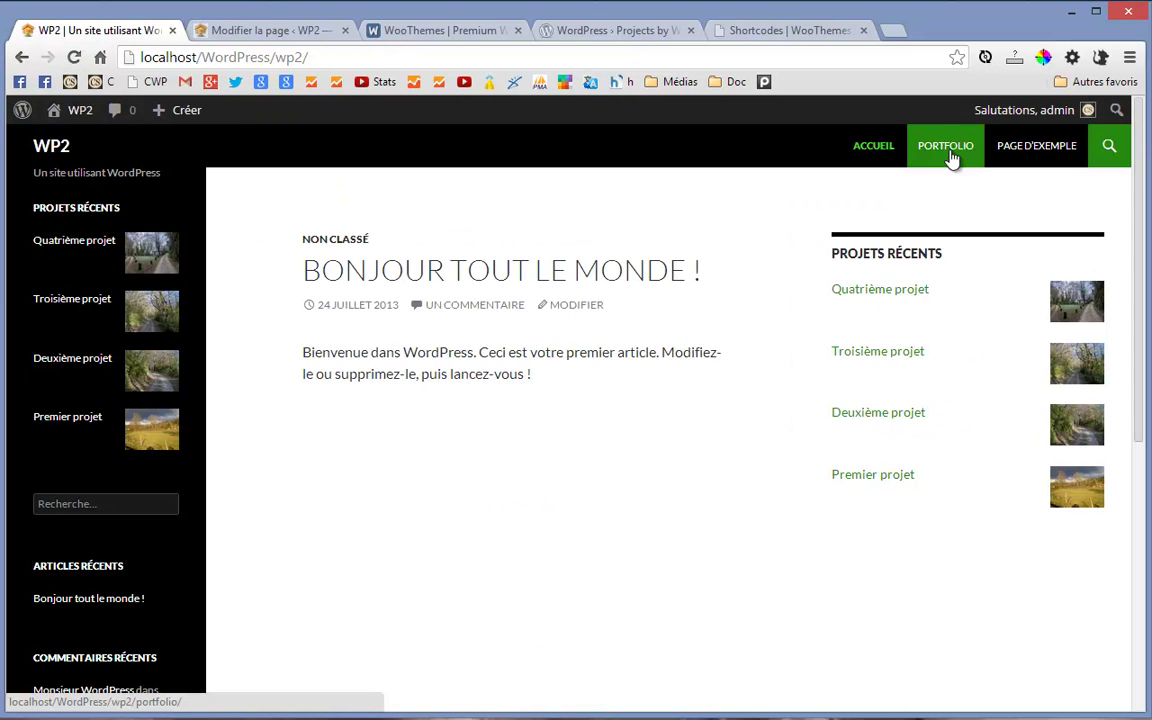
pyautogui.click(941, 148)
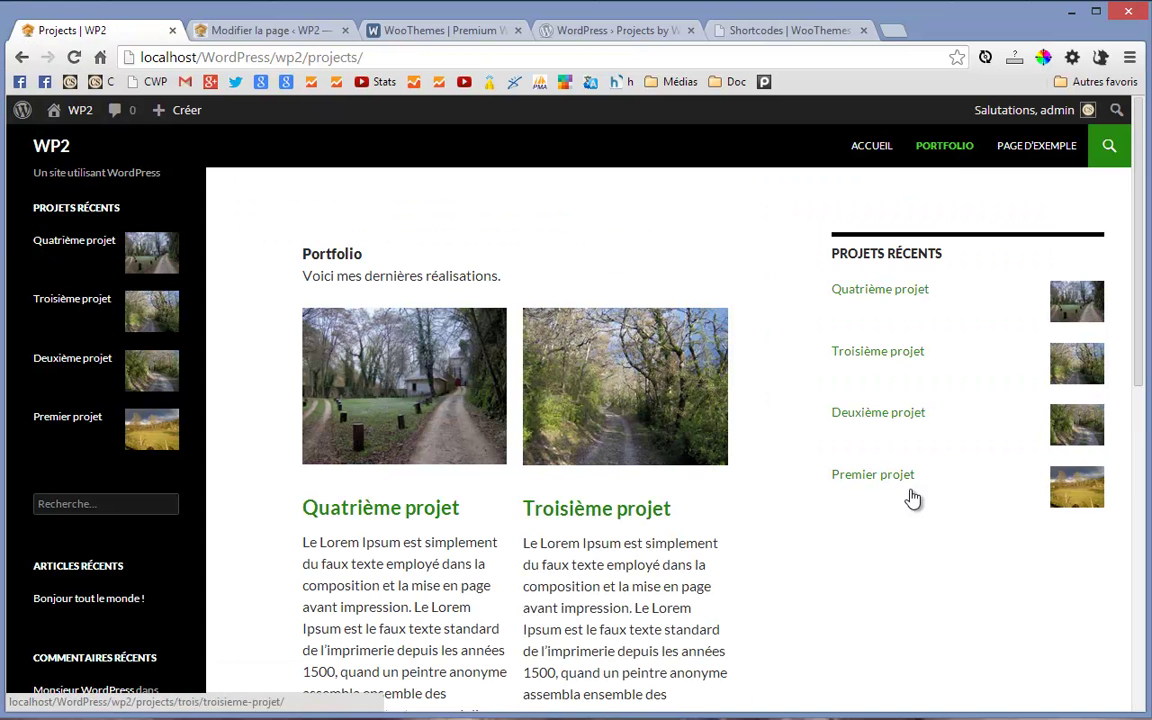
pyautogui.scroll(-5, 828, 625)
pyautogui.scroll(5, 826, 628)
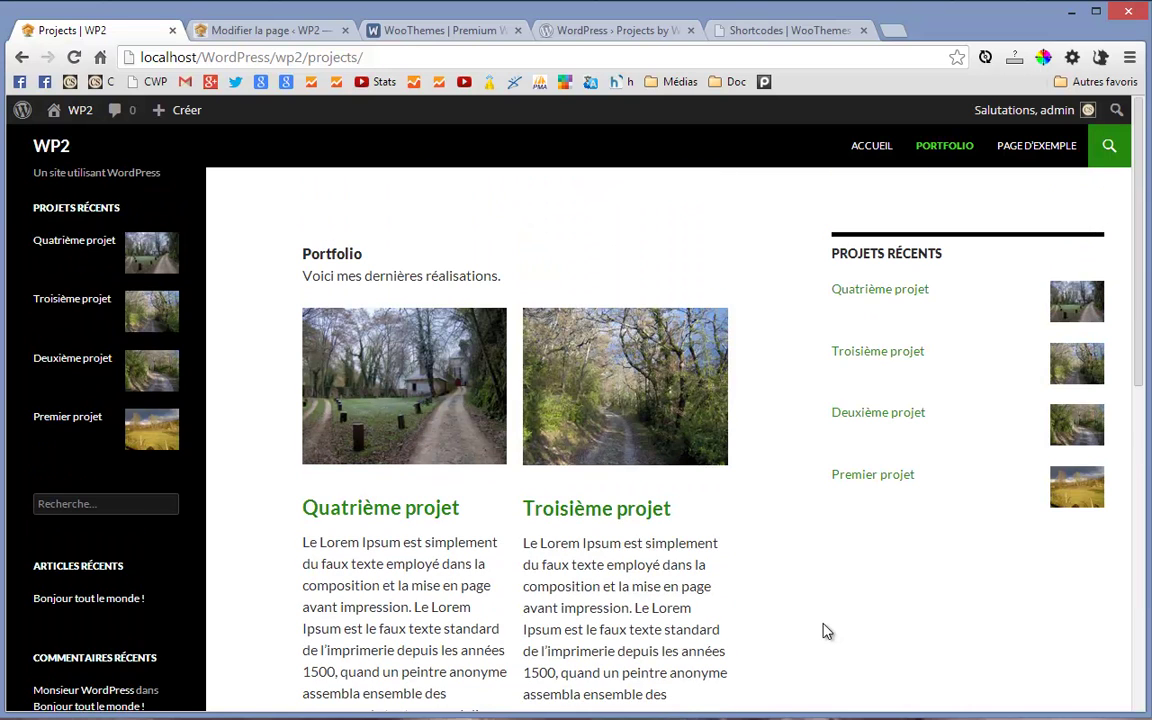